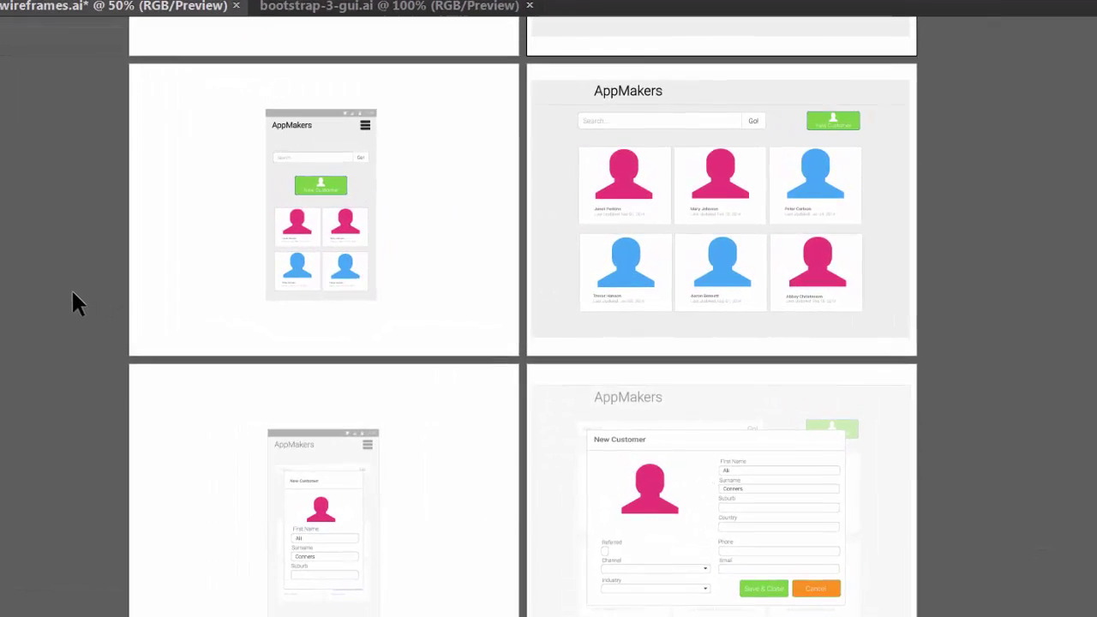
# - Scroll through the Bootstrap 3 Vector UI Kit download page in the browser
pyautogui.scroll(-3, 66, 412)
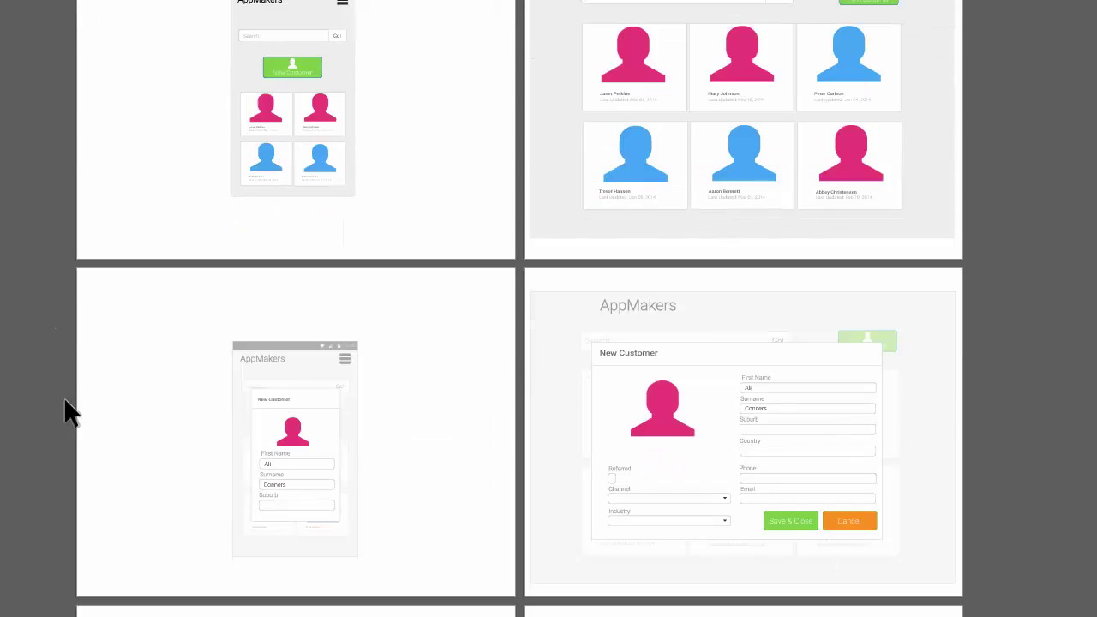
pyautogui.scroll(-1, 33, 391)
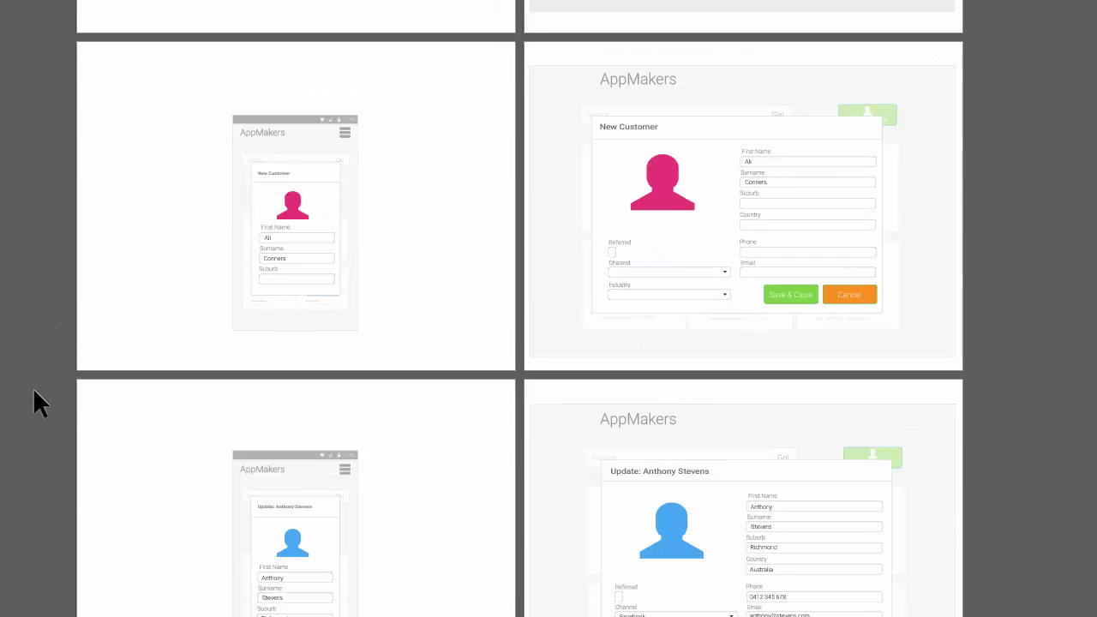
pyautogui.scroll(3, 34, 391)
pyautogui.scroll(5, 33, 391)
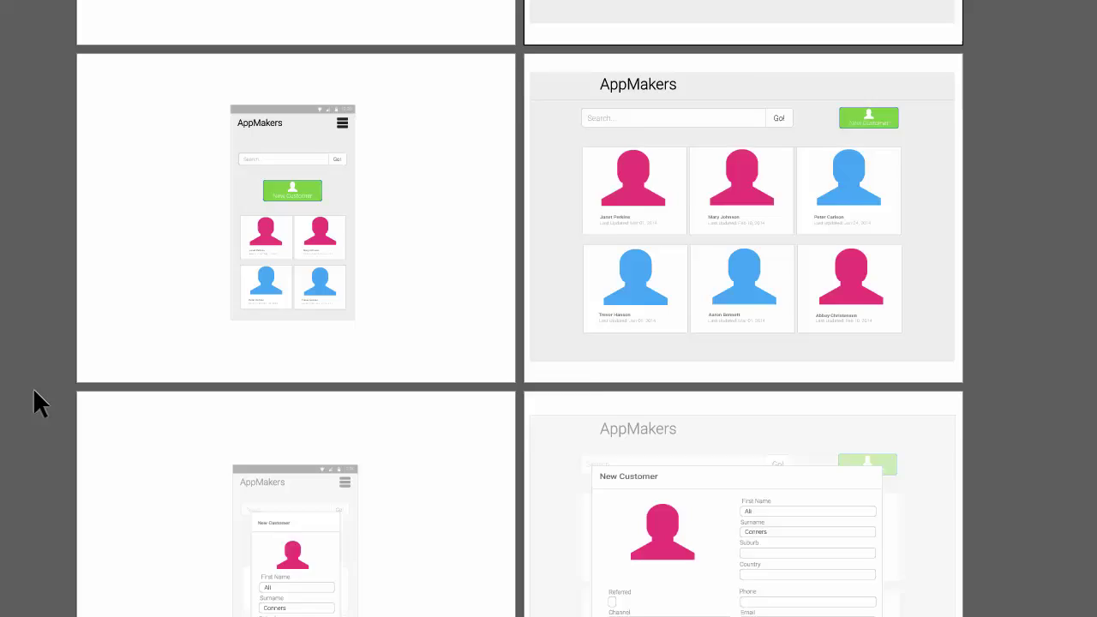
pyautogui.scroll(4, 33, 392)
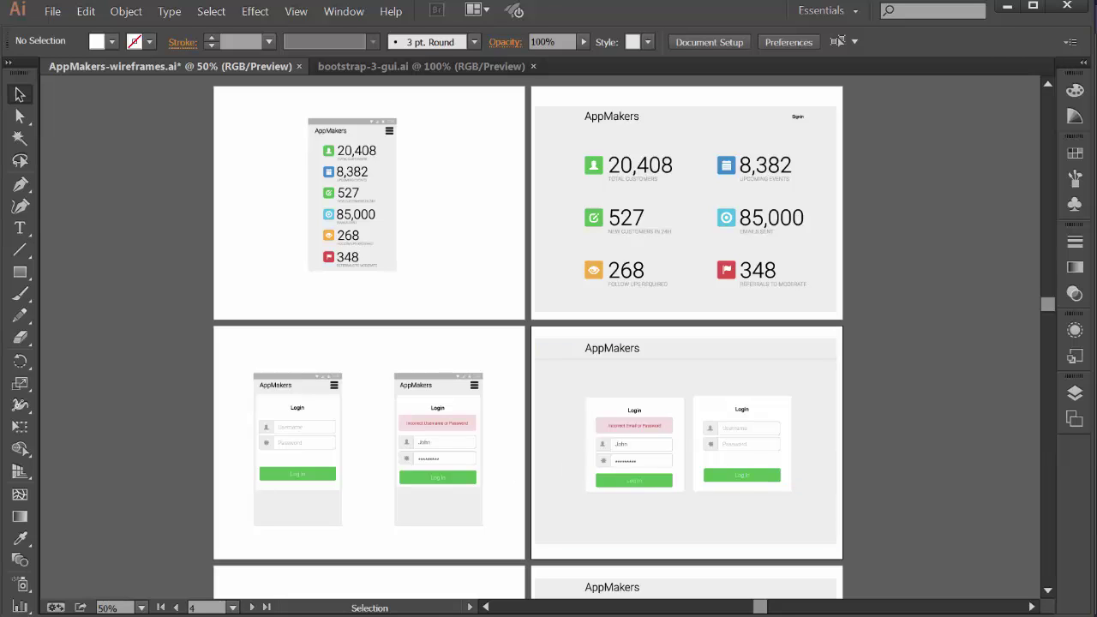
# - Return from the browser to Illustrator's AppMakers-wireframes.ai document with Alt+Tab
pyautogui.hotkey('alt', 'Tab')
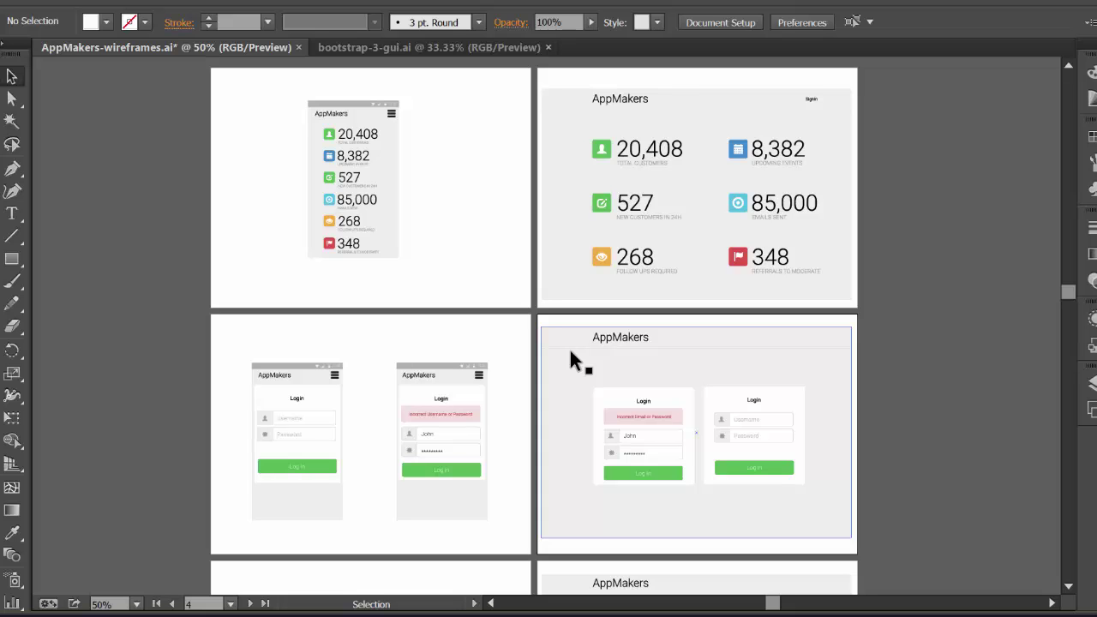
# - Switch to the bootstrap-3-gui.ai document and scroll to its icon artboard
pyautogui.click(439, 52)
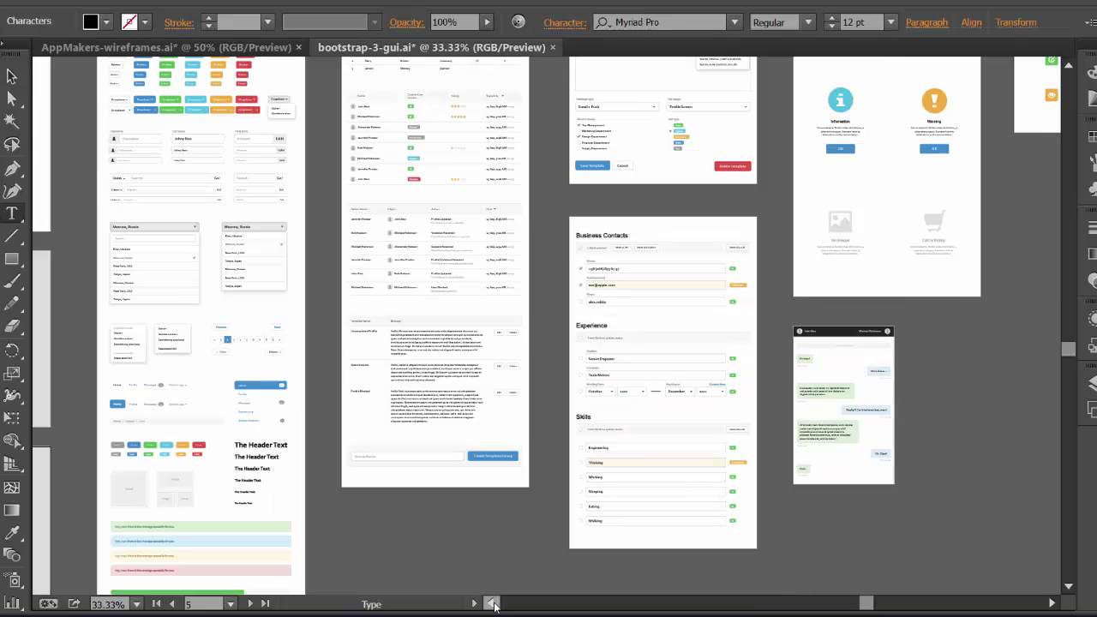
pyautogui.moveTo(490, 604); pyautogui.dragTo(492, 605)
pyautogui.scroll(3, 360, 463)
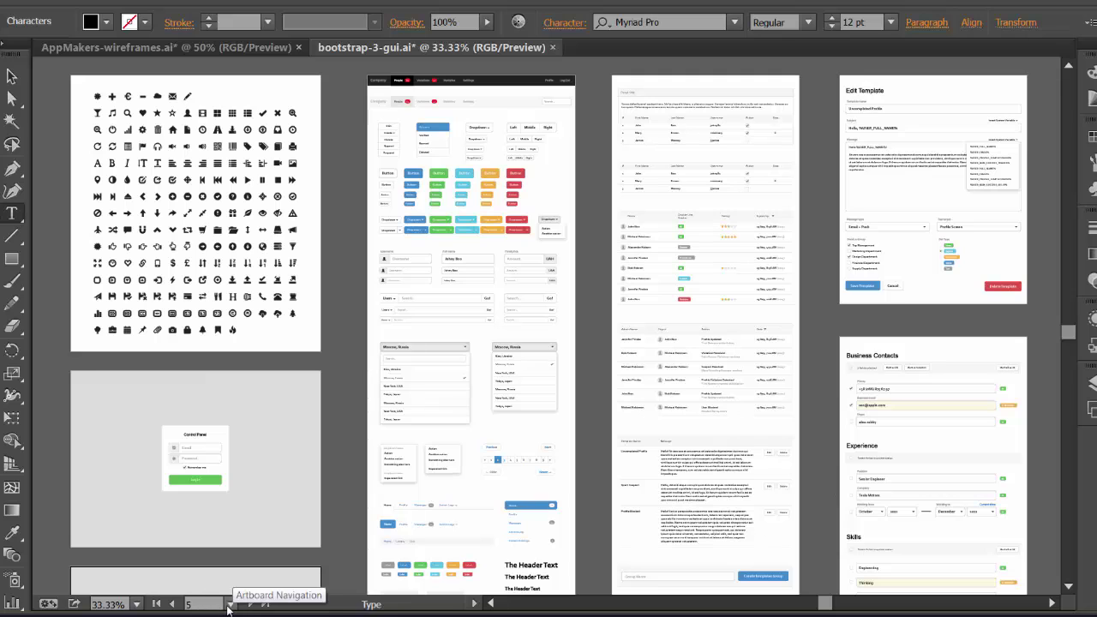
# - Zoom the Bootstrap UI kit to 66.67%
pyautogui.click(137, 605)
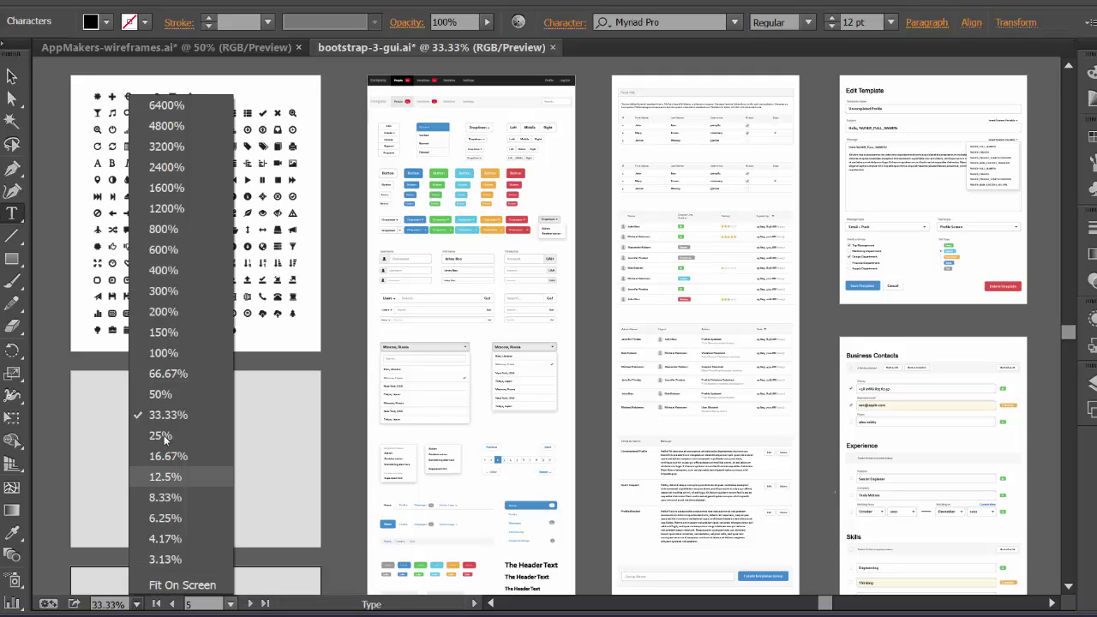
pyautogui.click(168, 373)
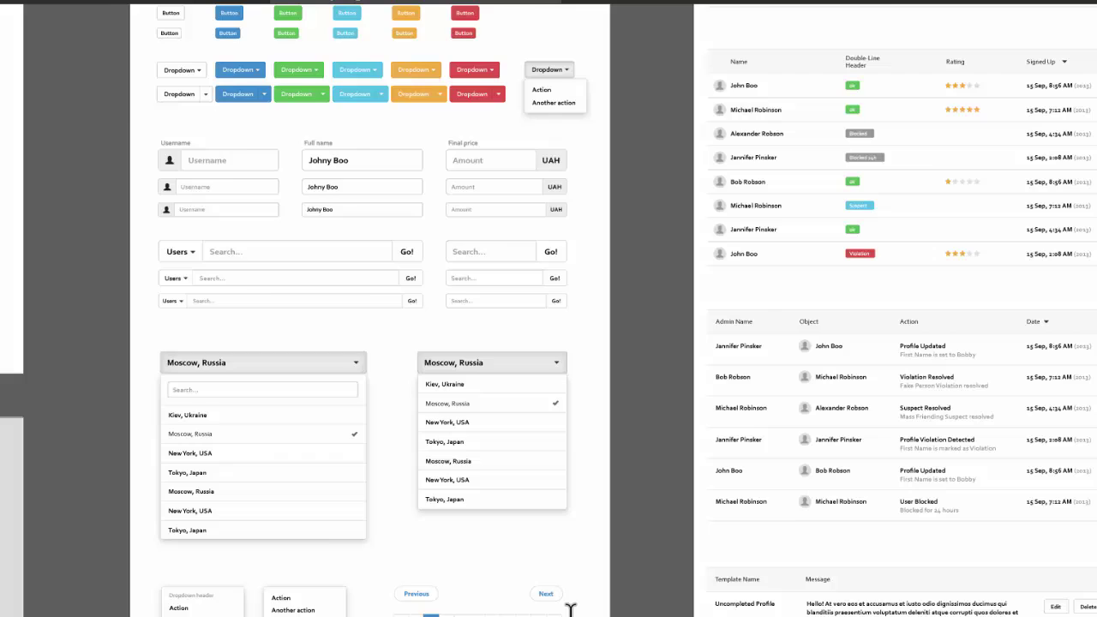
pyautogui.scroll(3, 544, 436)
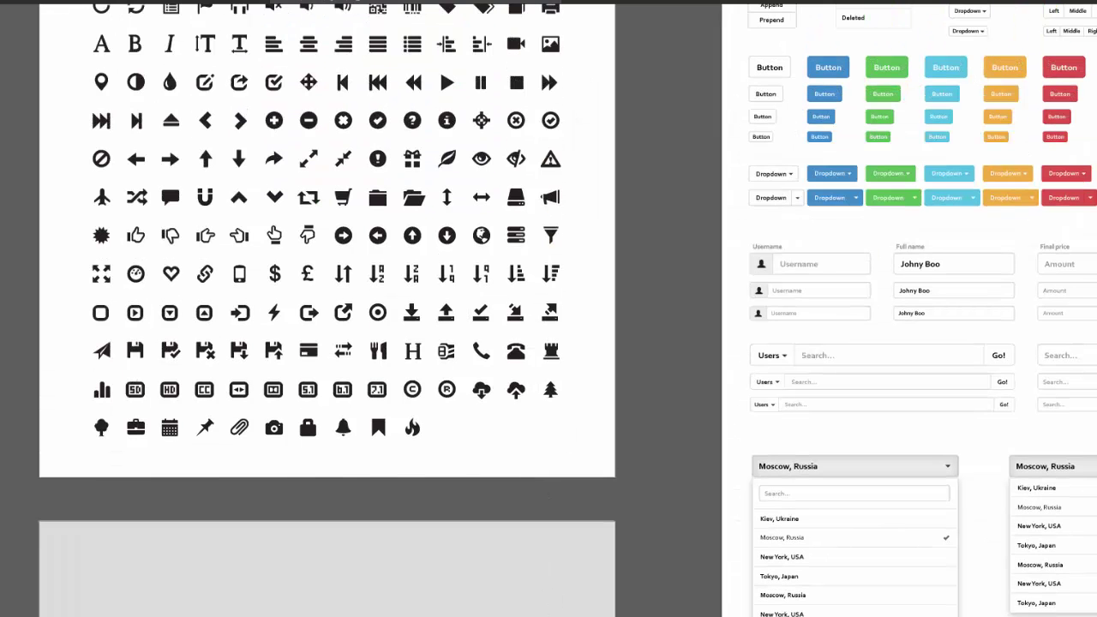
pyautogui.scroll(-9, 549, 308)
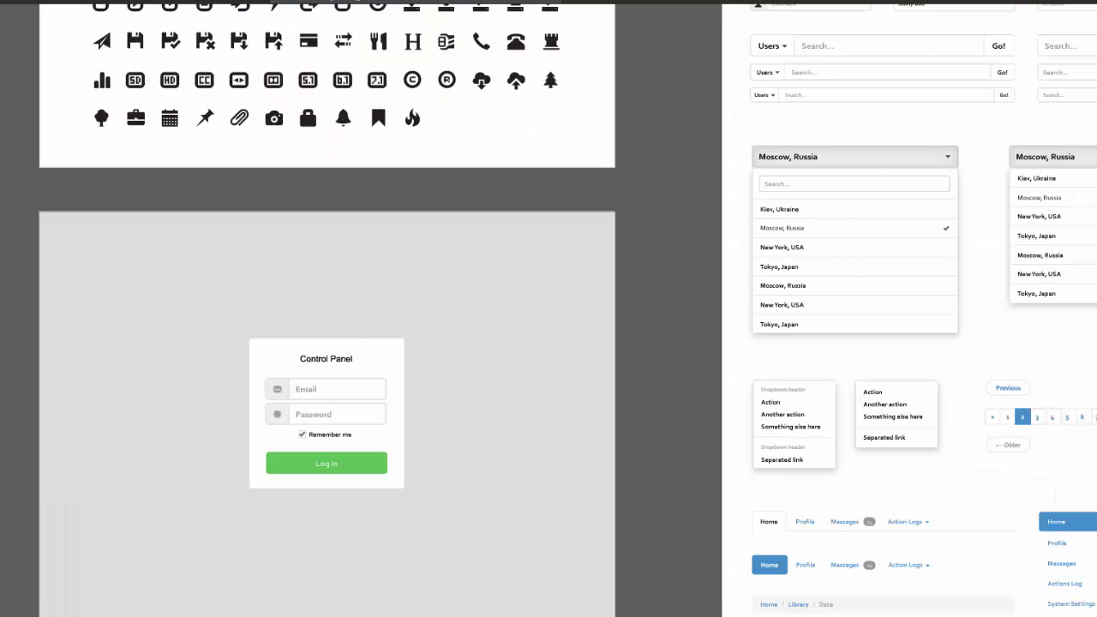
pyautogui.scroll(-9, 548, 308)
# - Scroll across the kit's button, form, table and template artboards
pyautogui.hscroll(17, 717, 512)
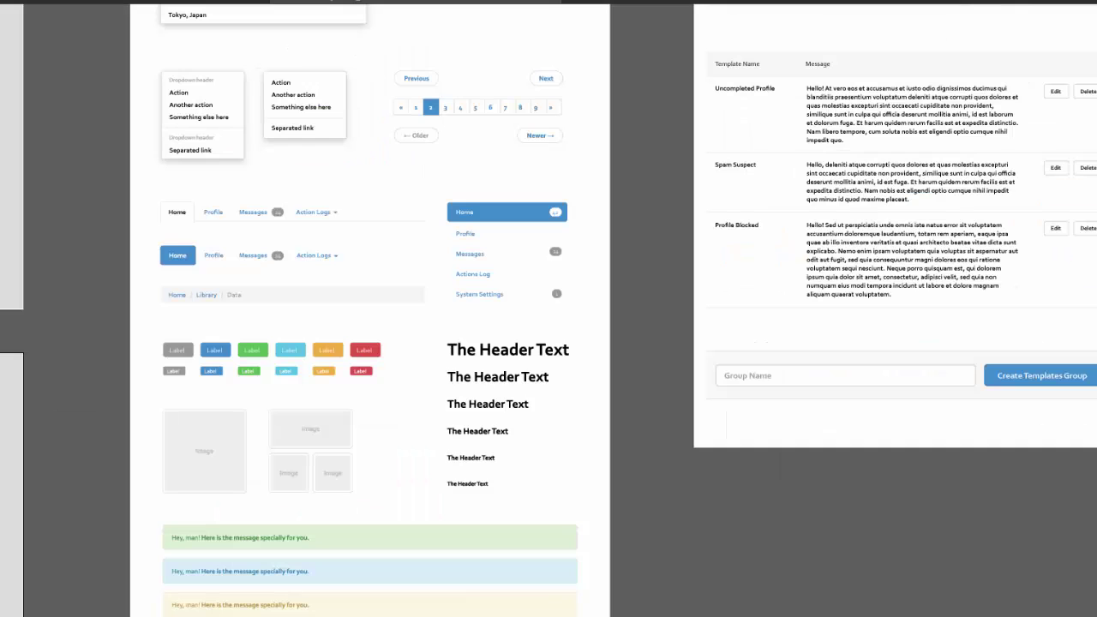
pyautogui.scroll(-3, 421, 488)
pyautogui.scroll(-4, 421, 489)
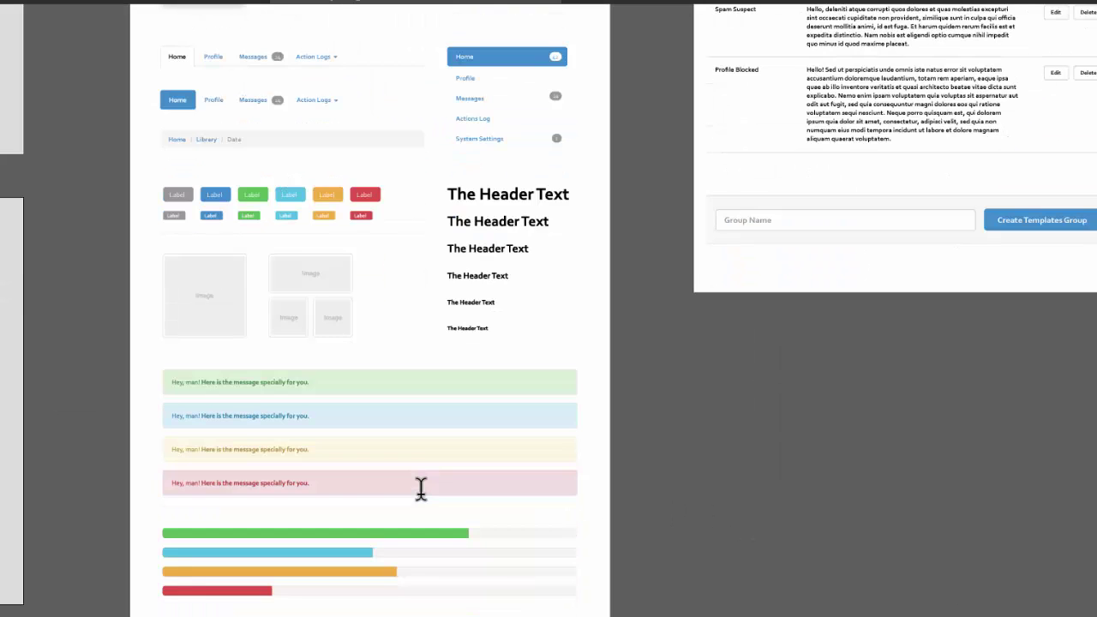
pyautogui.scroll(9, 548, 309)
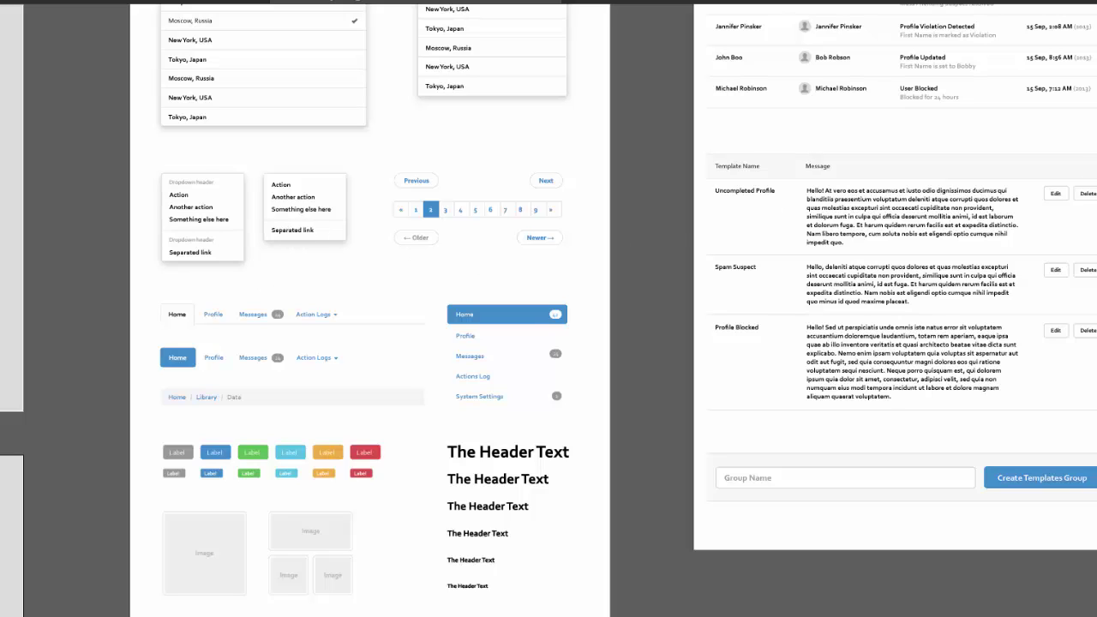
pyautogui.scroll(9, 548, 308)
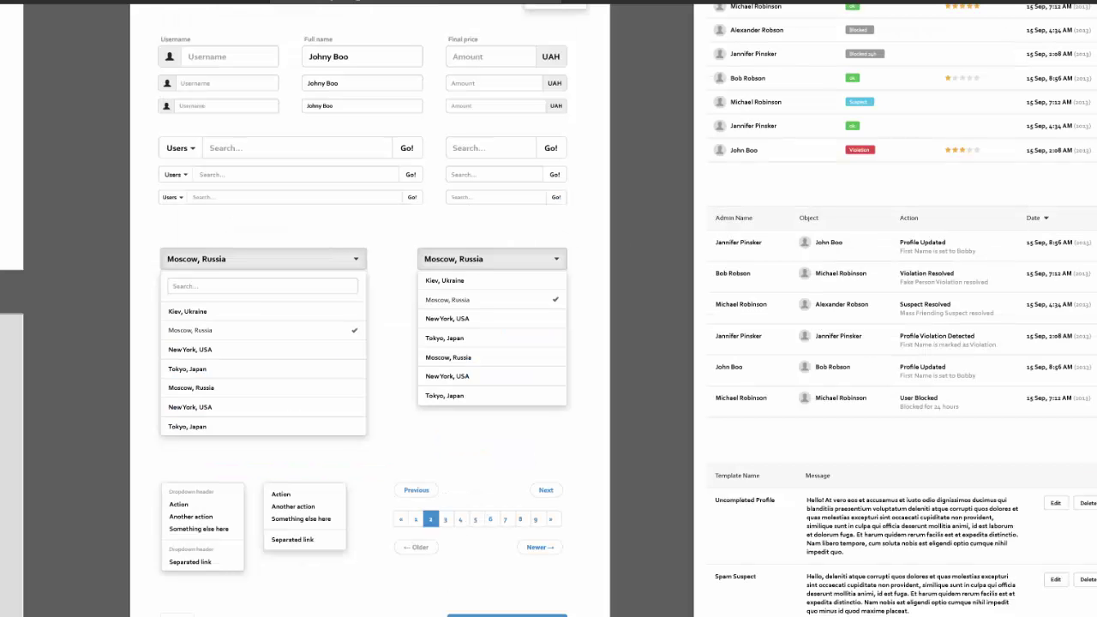
pyautogui.scroll(9, 549, 309)
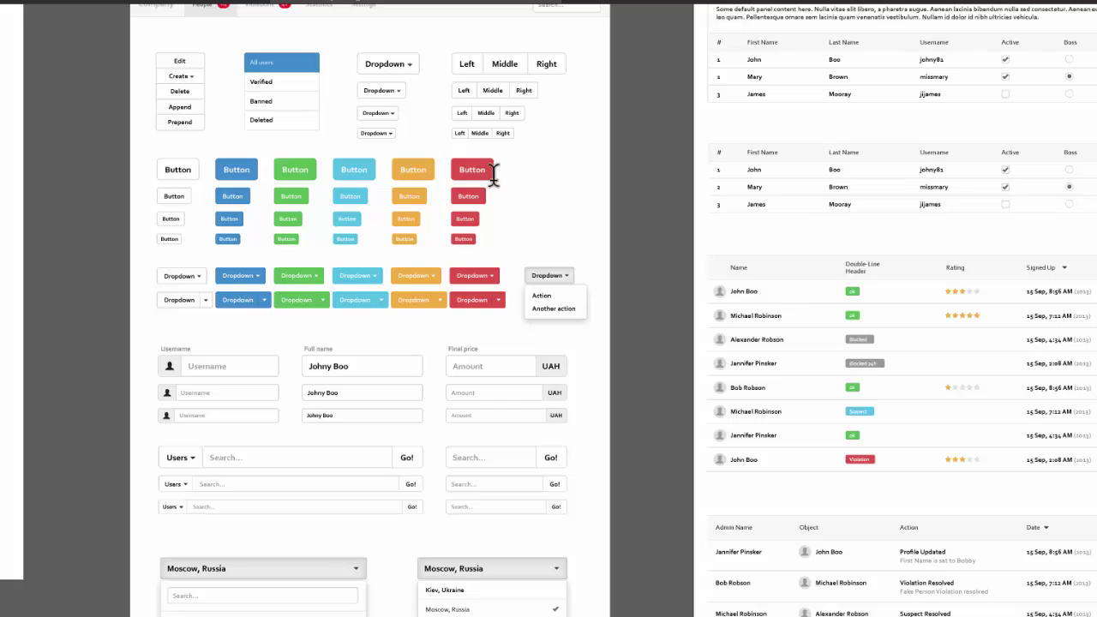
pyautogui.scroll(4, 632, 234)
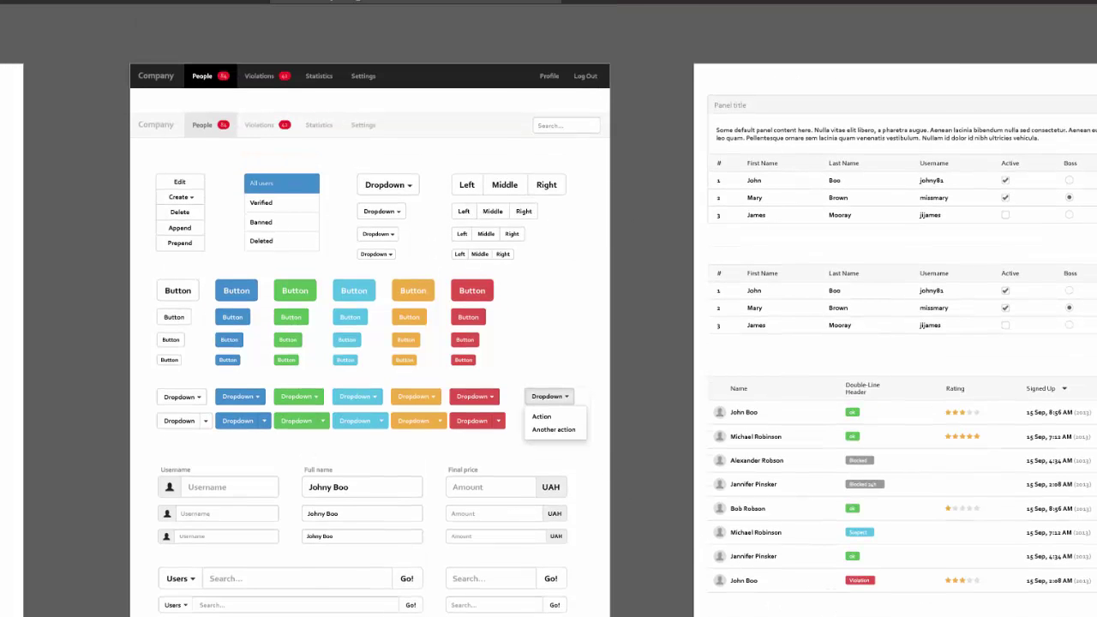
pyautogui.hscroll(10, 762, 385)
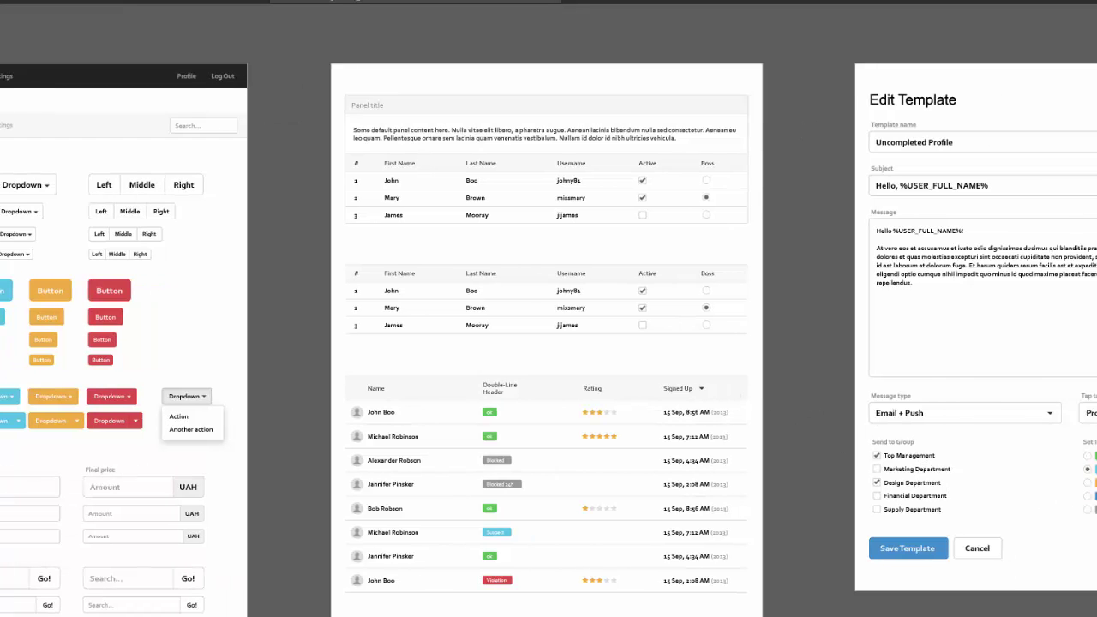
pyautogui.scroll(-10, 549, 308)
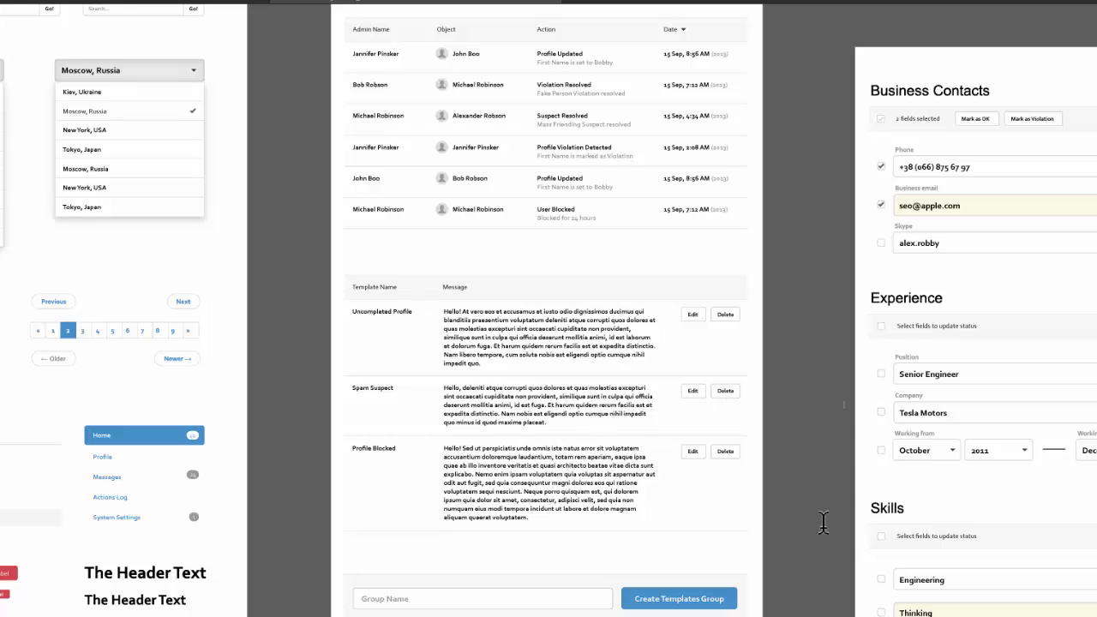
# - Scroll through the kit's alert-dialog, statistics dashboard and Control Panel login artboards
pyautogui.scroll(-5, 549, 308)
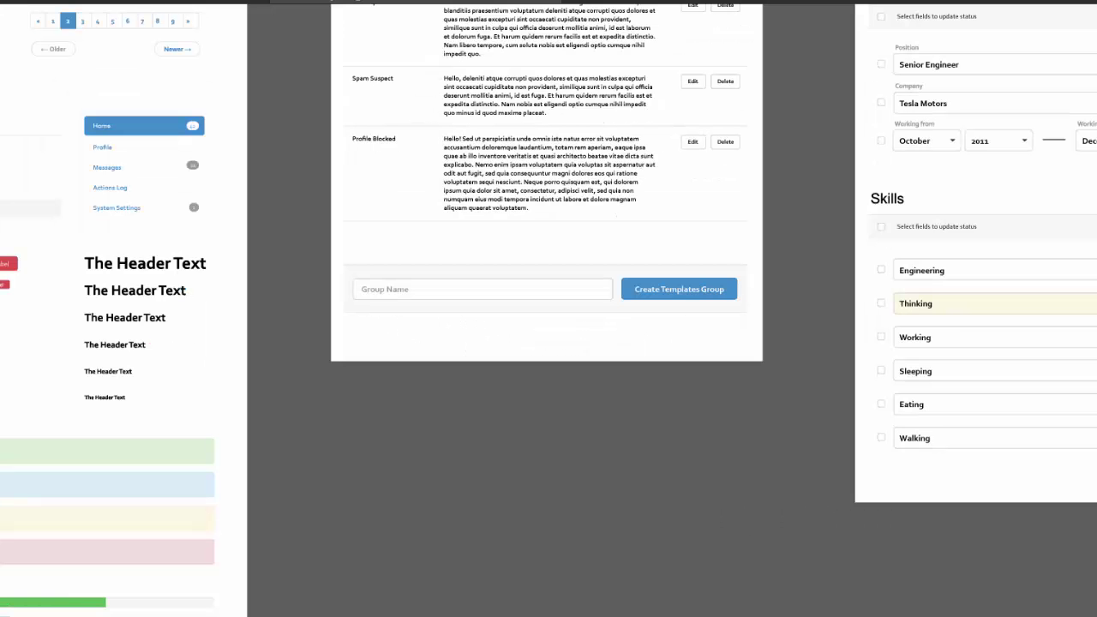
pyautogui.scroll(5, 549, 308)
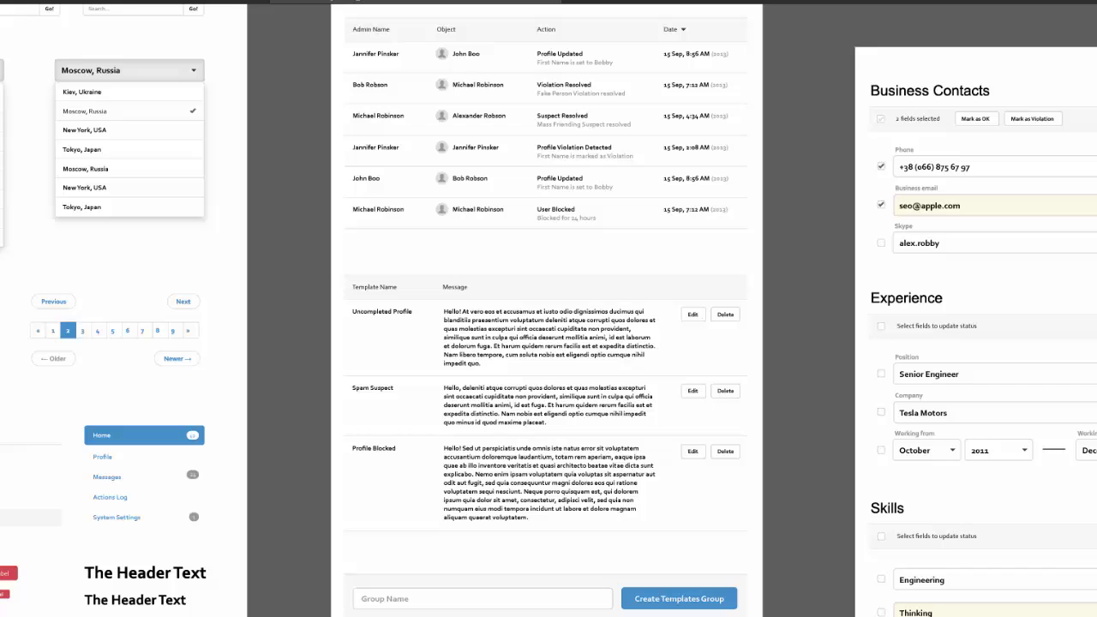
pyautogui.hscroll(10, 548, 308)
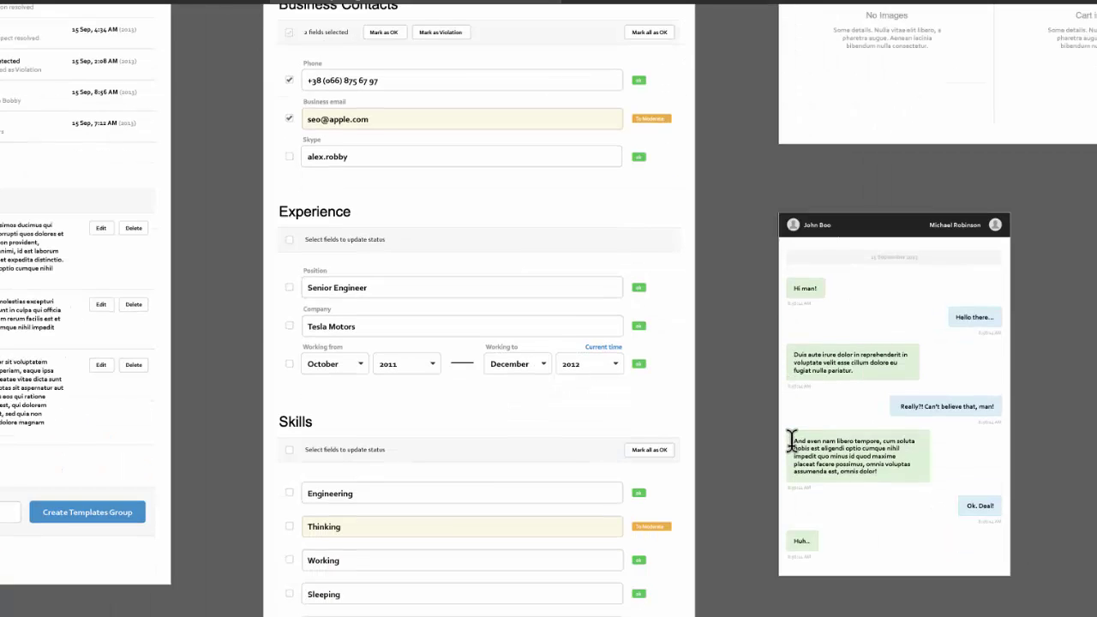
pyautogui.scroll(-3, 792, 440)
pyautogui.scroll(3, 792, 440)
pyautogui.hscroll(1, 1066, 546)
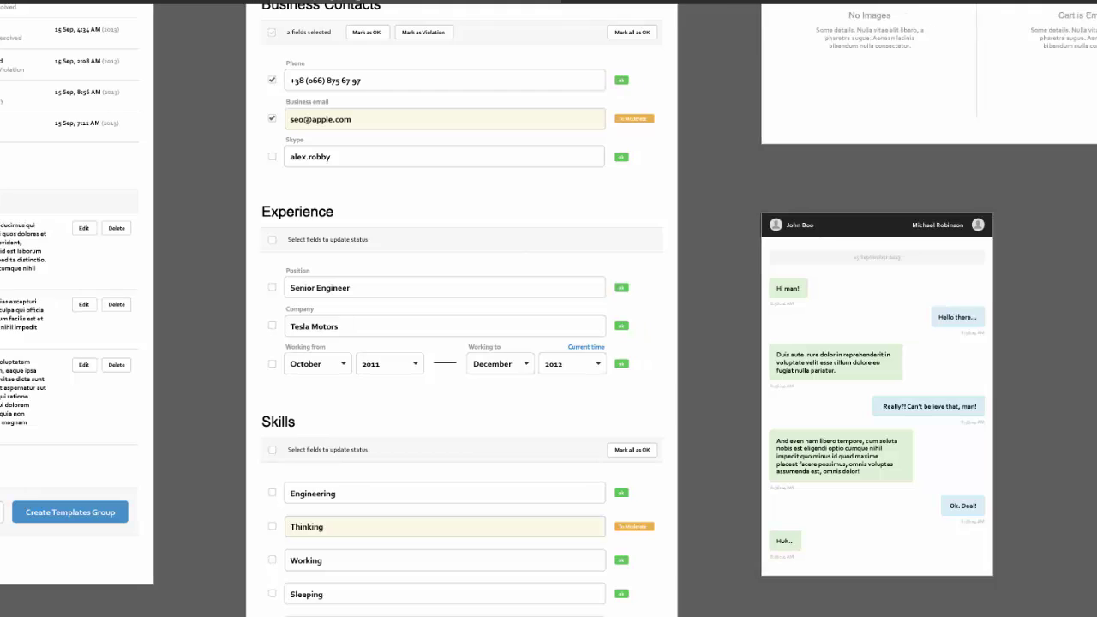
pyautogui.hscroll(7, 1014, 526)
pyautogui.scroll(2, 817, 366)
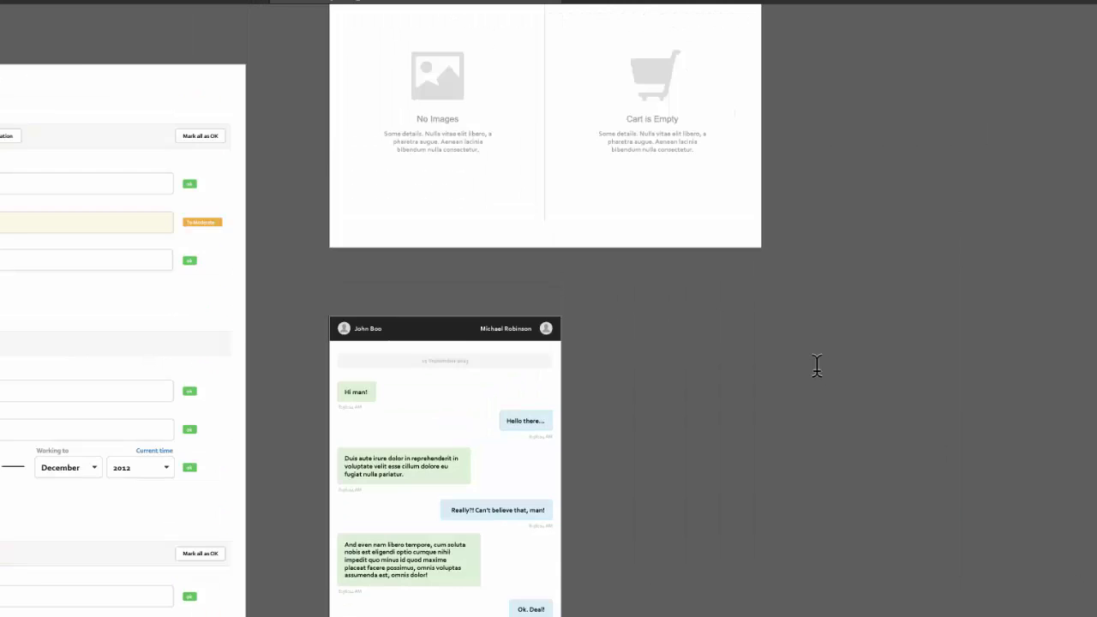
pyautogui.scroll(10, 817, 365)
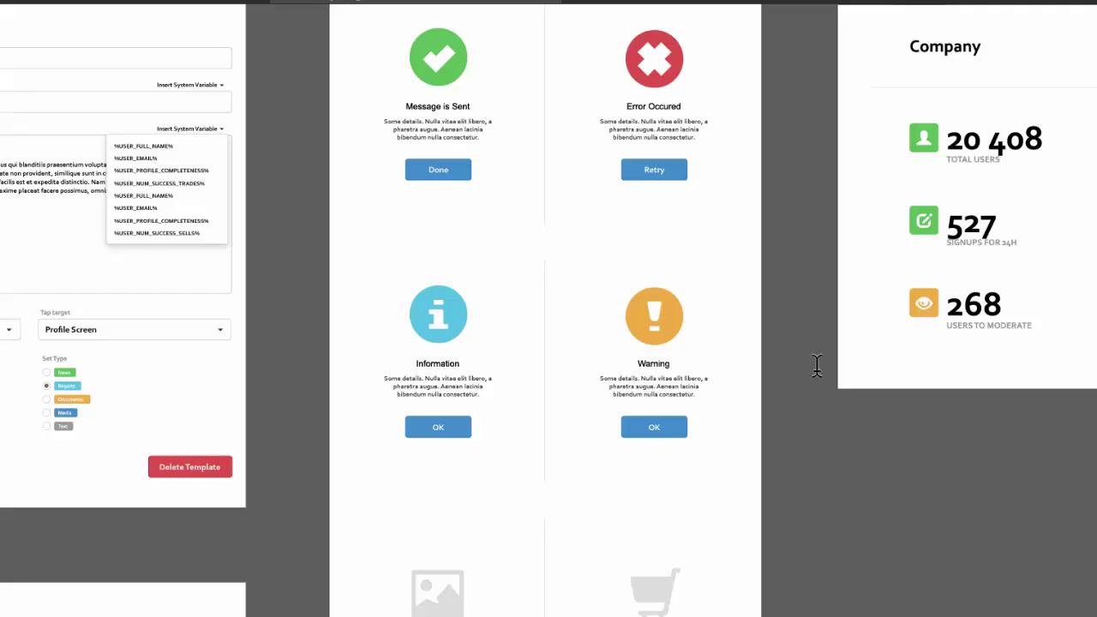
pyautogui.scroll(3, 817, 365)
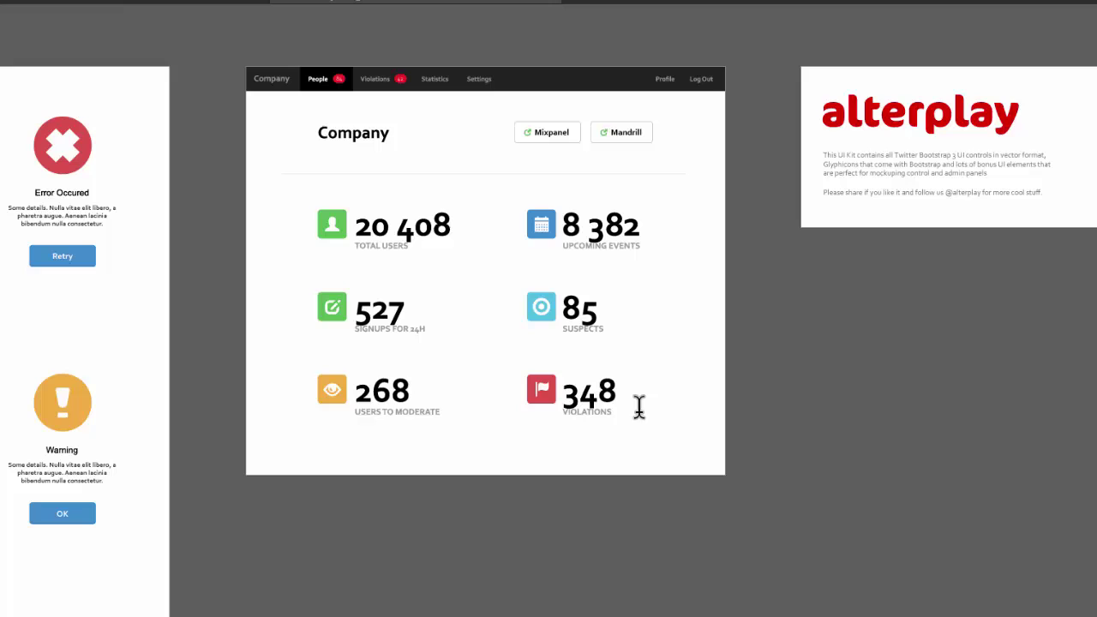
pyautogui.hscroll(-5, 558, 607)
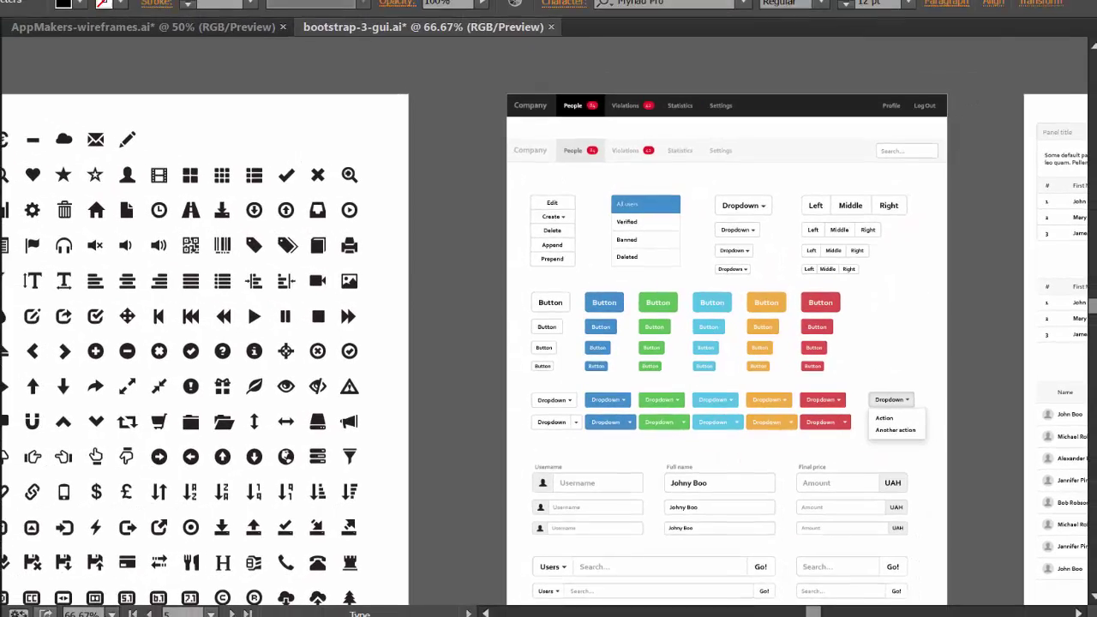
# - Zoom the kit out to 33.33% to show the icon sheet beside the components
pyautogui.click(124, 608)
pyautogui.click(156, 414)
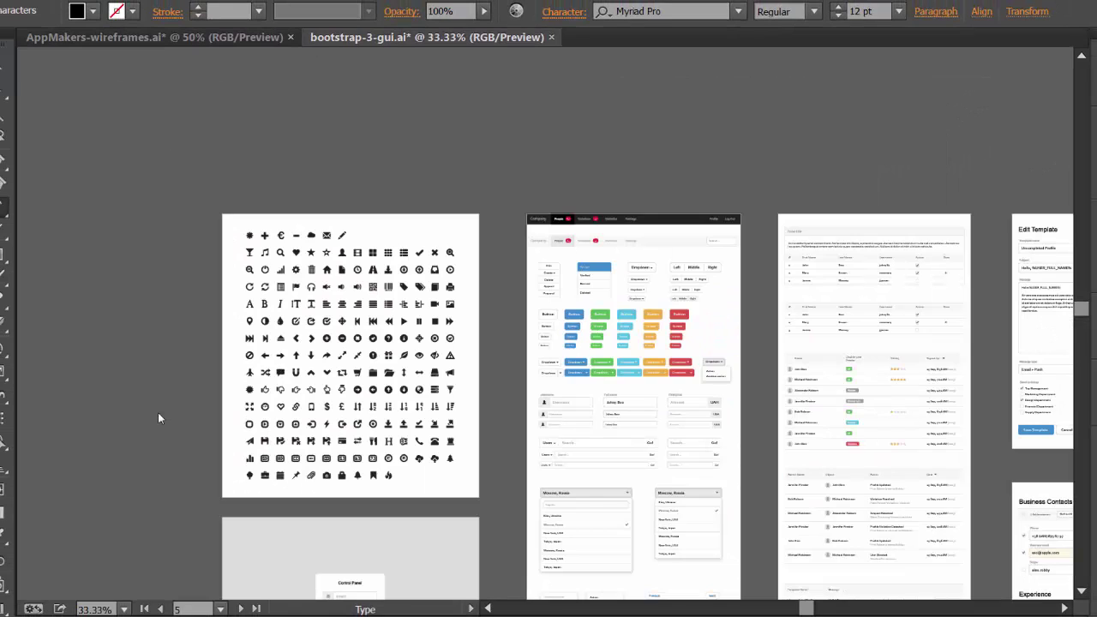
pyautogui.scroll(-2, 142, 445)
pyautogui.scroll(-3, 141, 445)
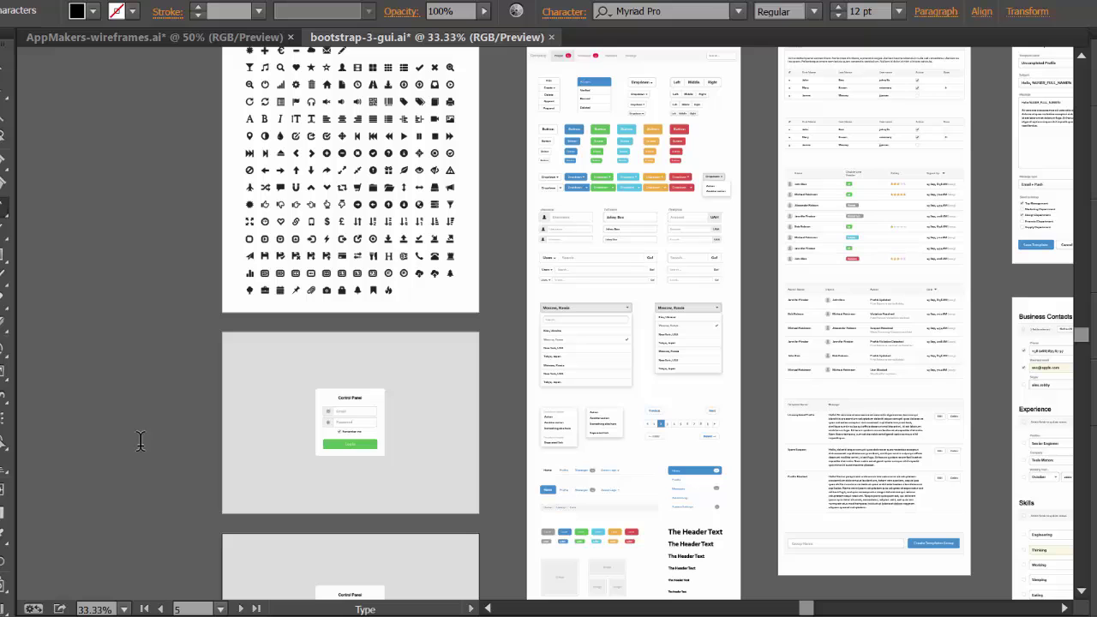
# - Switch to the AppMakers wireframes document and scroll down through it
pyautogui.click(175, 42)
pyautogui.scroll(-6, 149, 247)
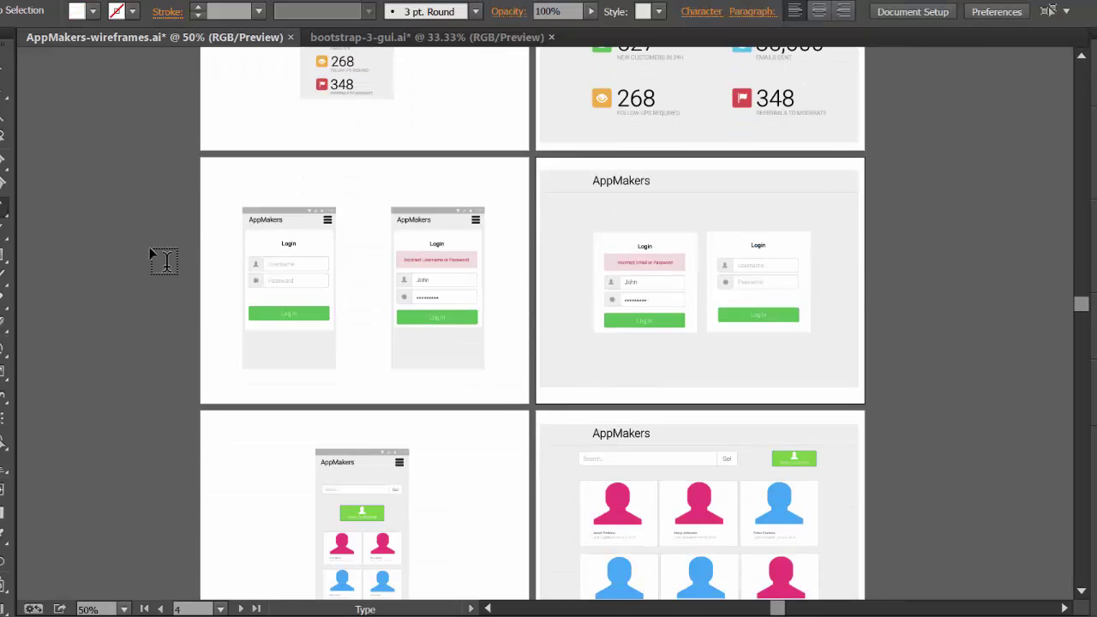
pyautogui.scroll(-7, 149, 247)
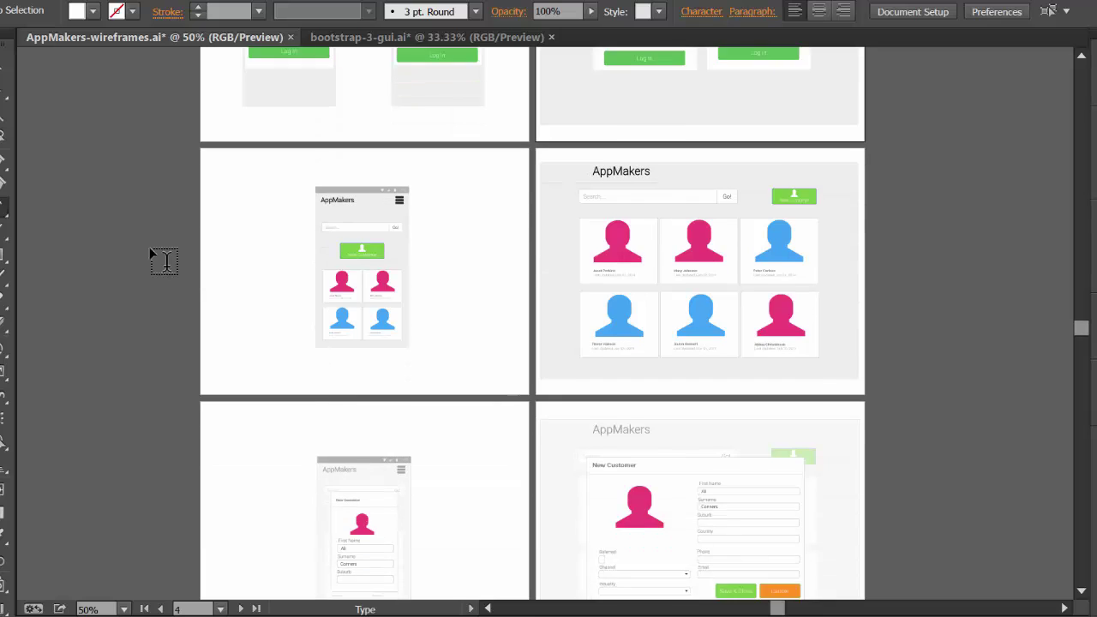
pyautogui.scroll(-5, 149, 247)
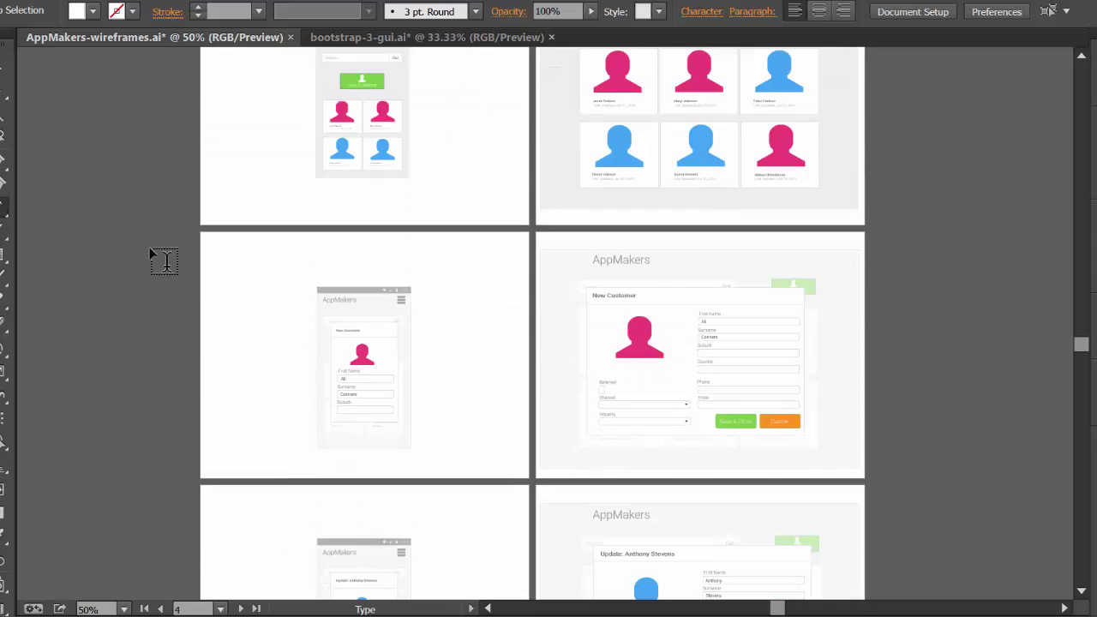
pyautogui.scroll(-3, 149, 247)
# - Back in the UI kit, select the outlined circled check-mark icon with the Selection tool
pyautogui.click(428, 37)
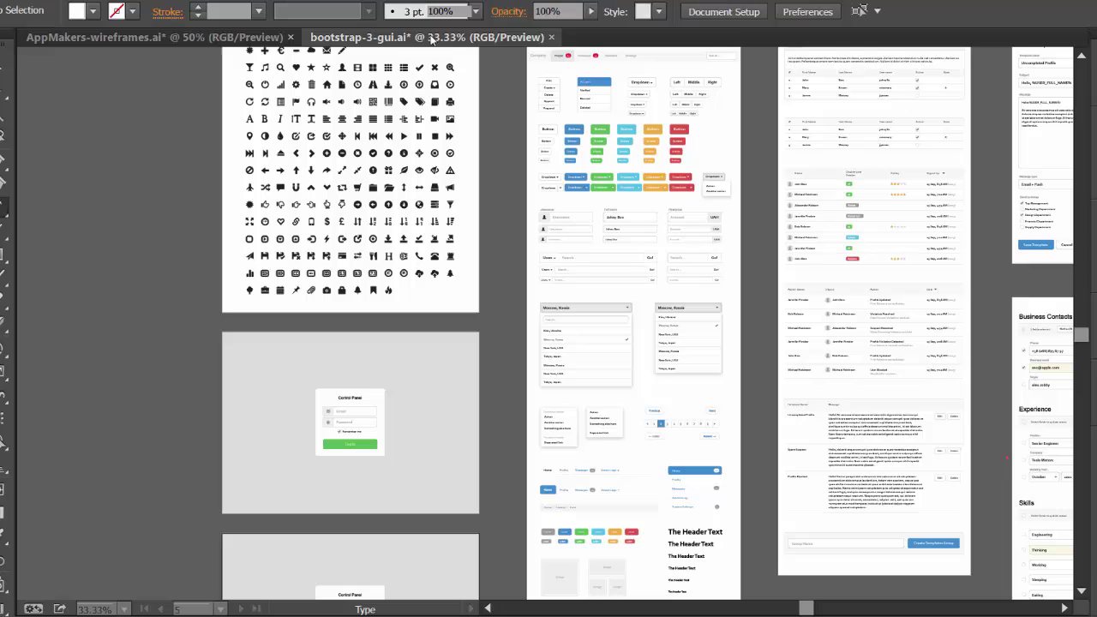
pyautogui.scroll(3, 137, 187)
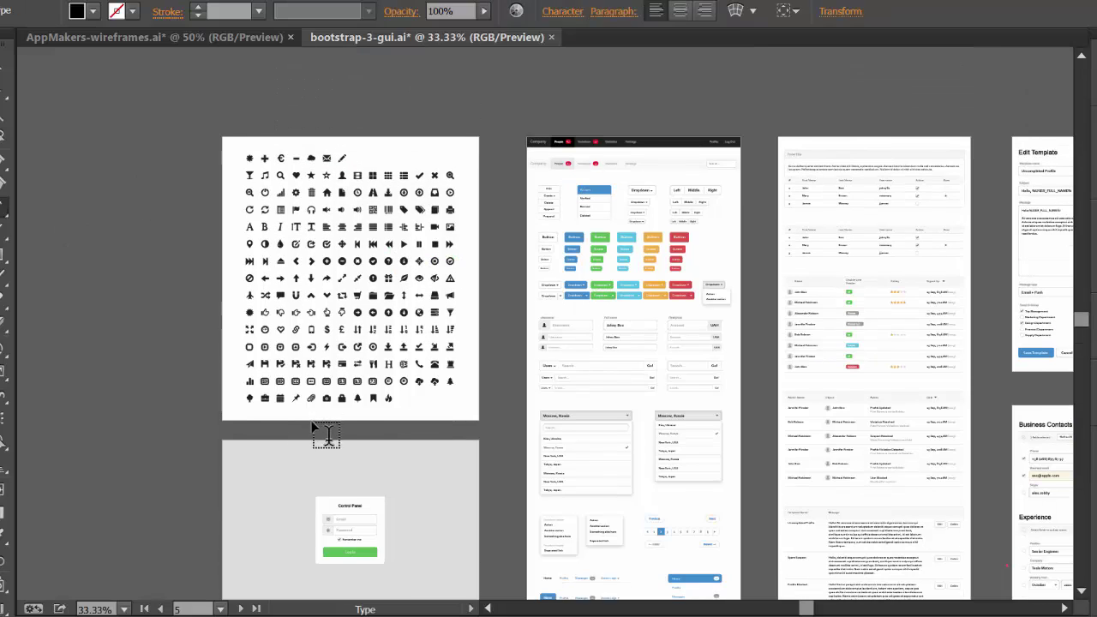
pyautogui.click(467, 274)
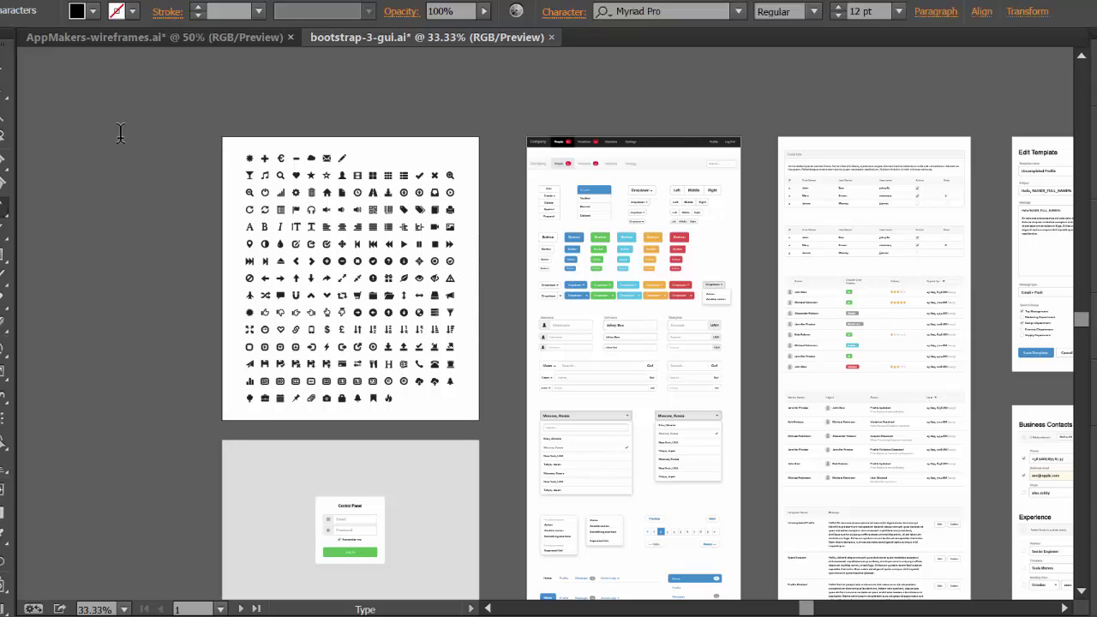
pyautogui.press('v')
pyautogui.click(450, 260)
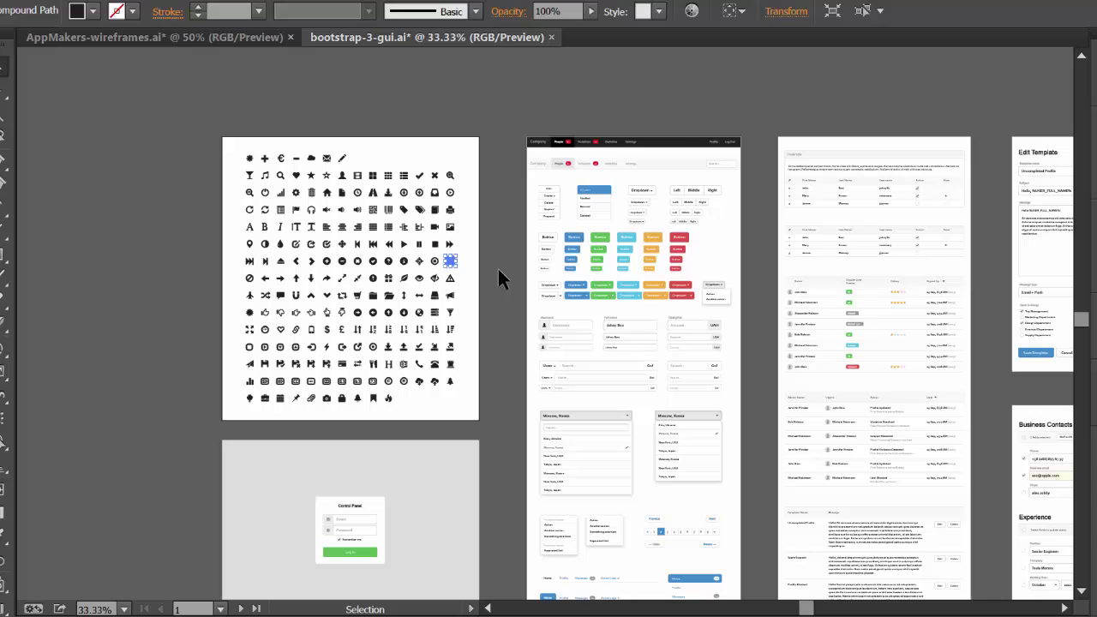
# - Return to AppMakers-wireframes.ai and scroll to the desktop New Customer form artboard
pyautogui.click(239, 37)
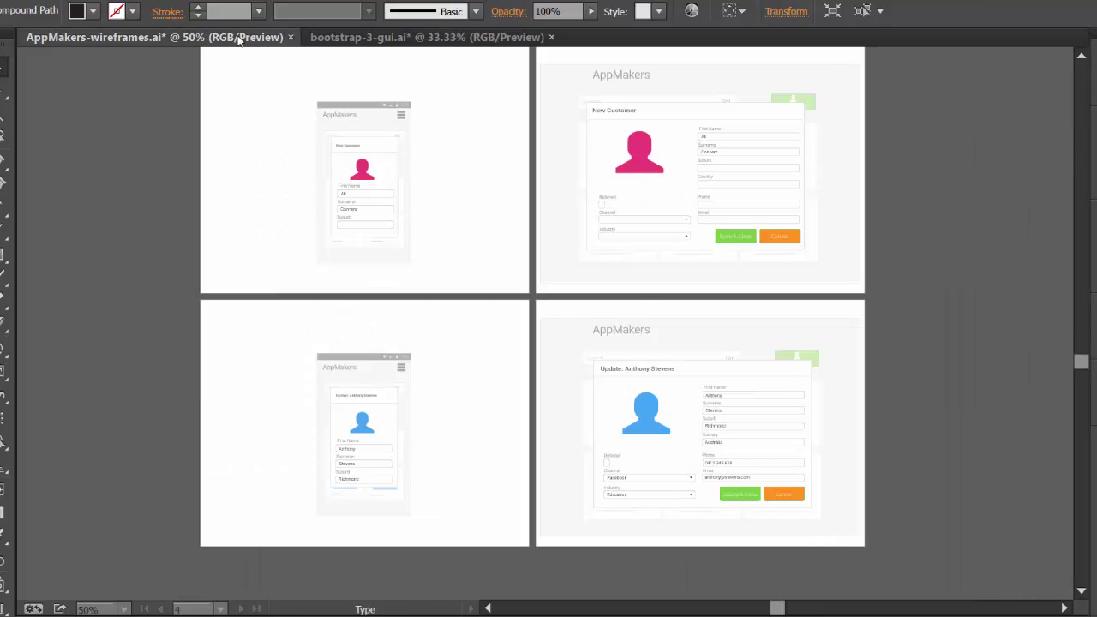
pyautogui.scroll(3, 258, 255)
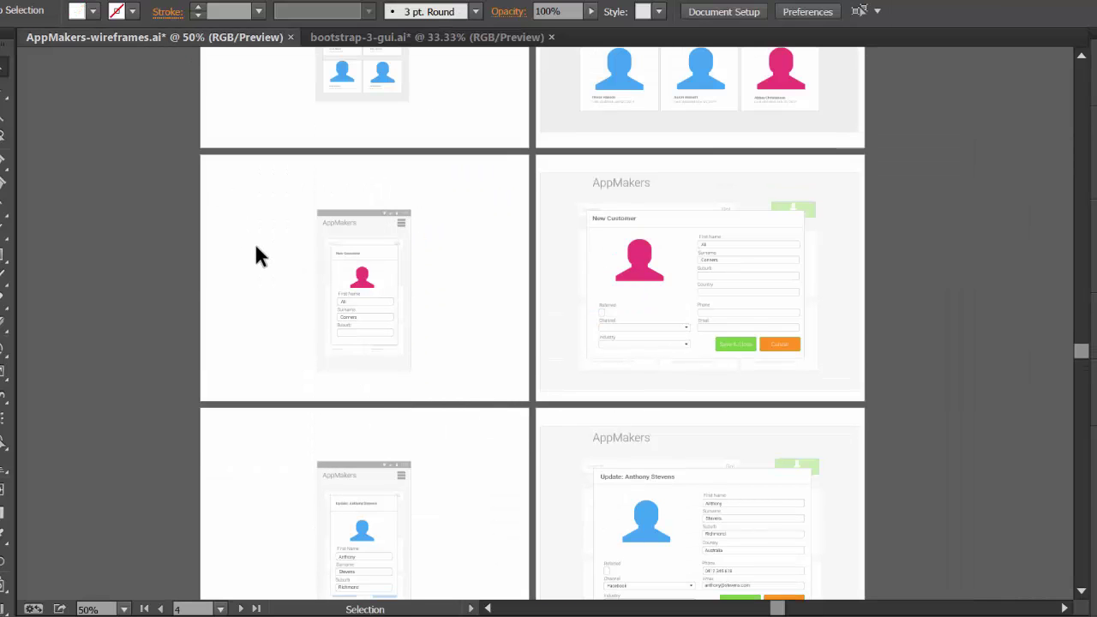
pyautogui.scroll(7, 256, 247)
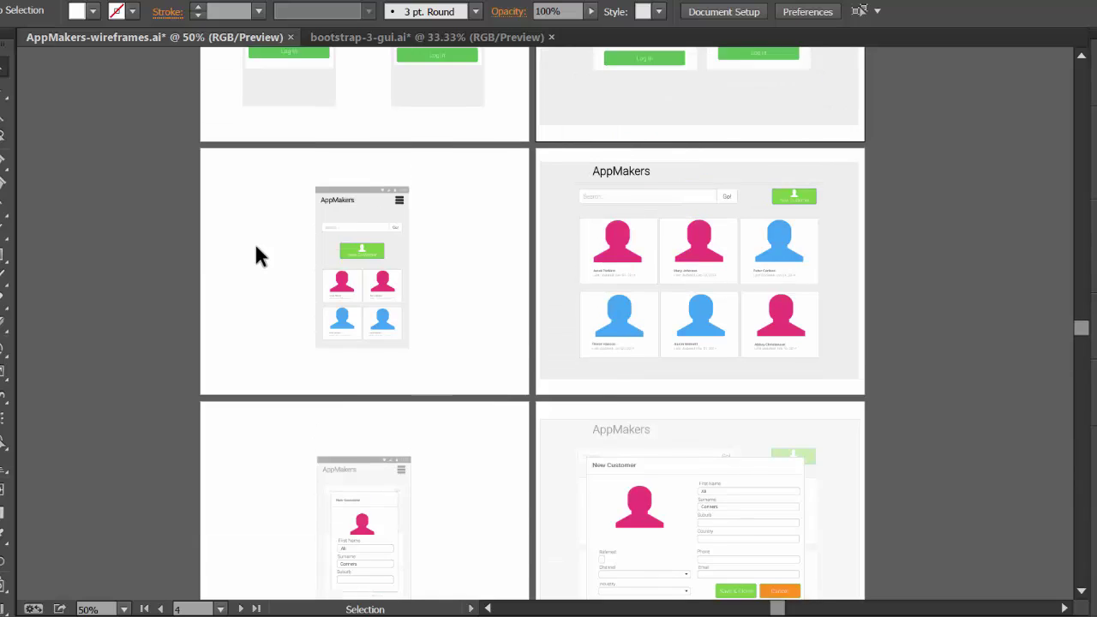
pyautogui.scroll(5, 255, 248)
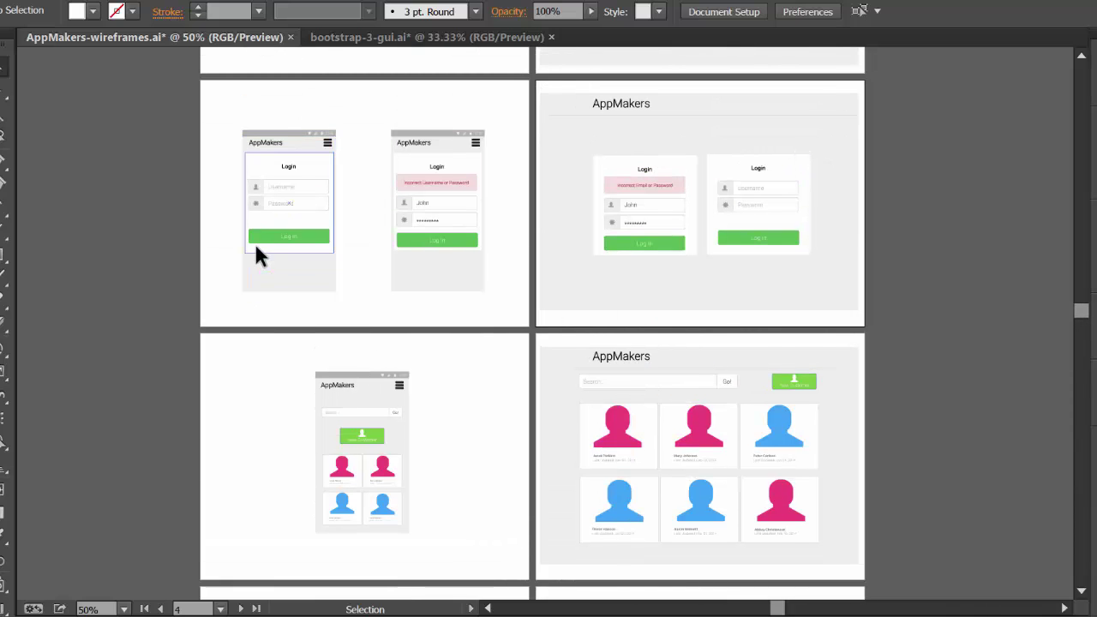
pyautogui.scroll(-8, 476, 281)
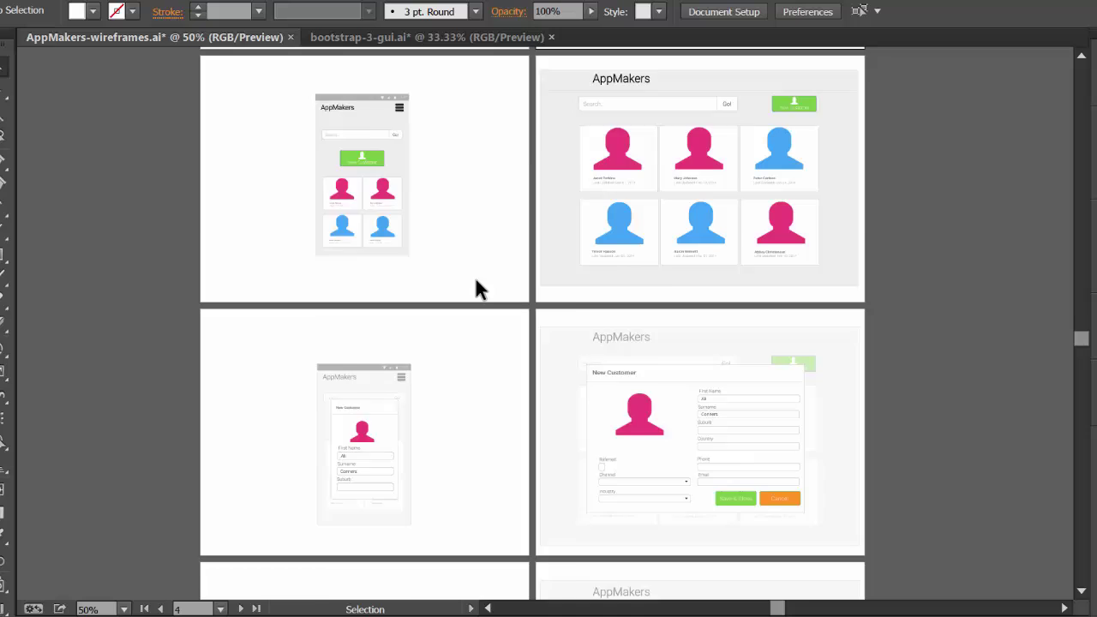
pyautogui.scroll(-2, 478, 289)
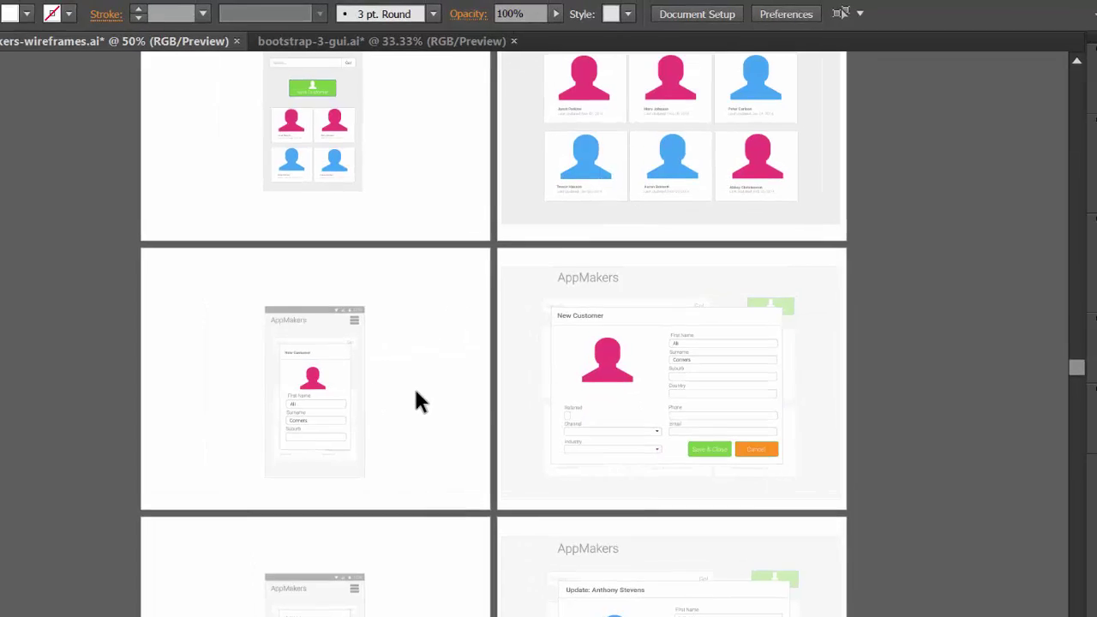
pyautogui.scroll(-4, 583, 343)
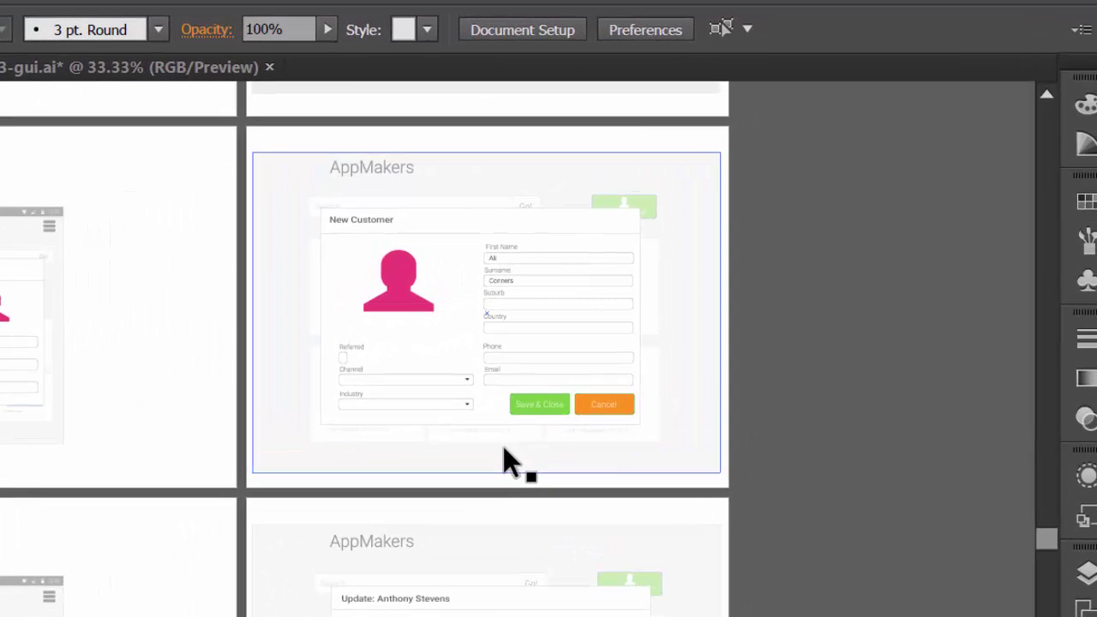
# - Cut the green button's label from 'Save & Close' to 'Save &'
pyautogui.click(531, 406)
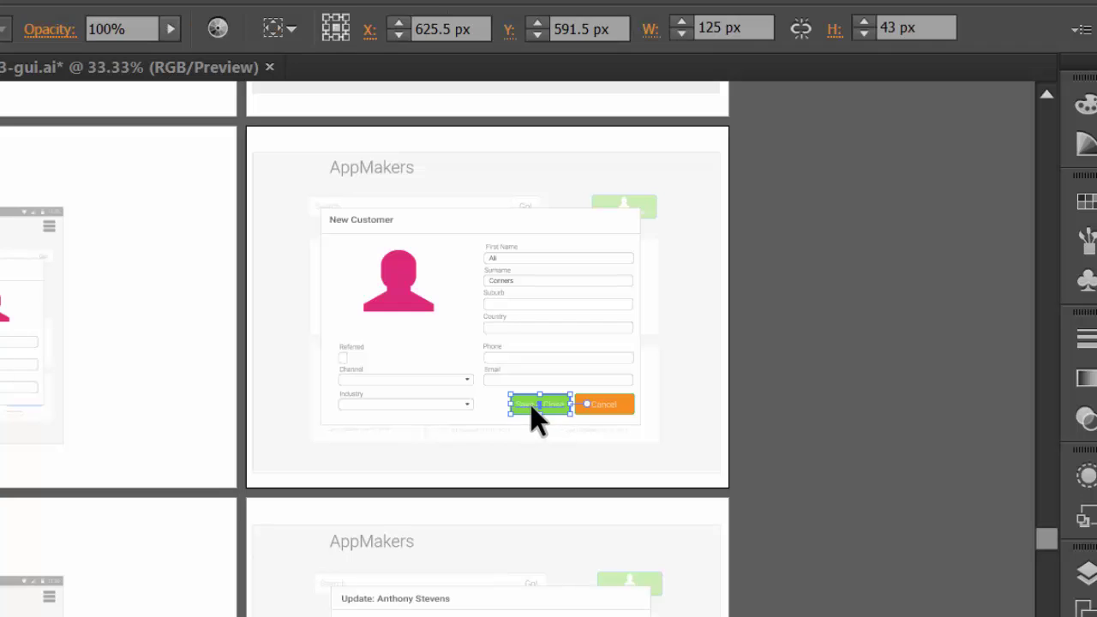
pyautogui.doubleClick(530, 404)
pyautogui.click(528, 405)
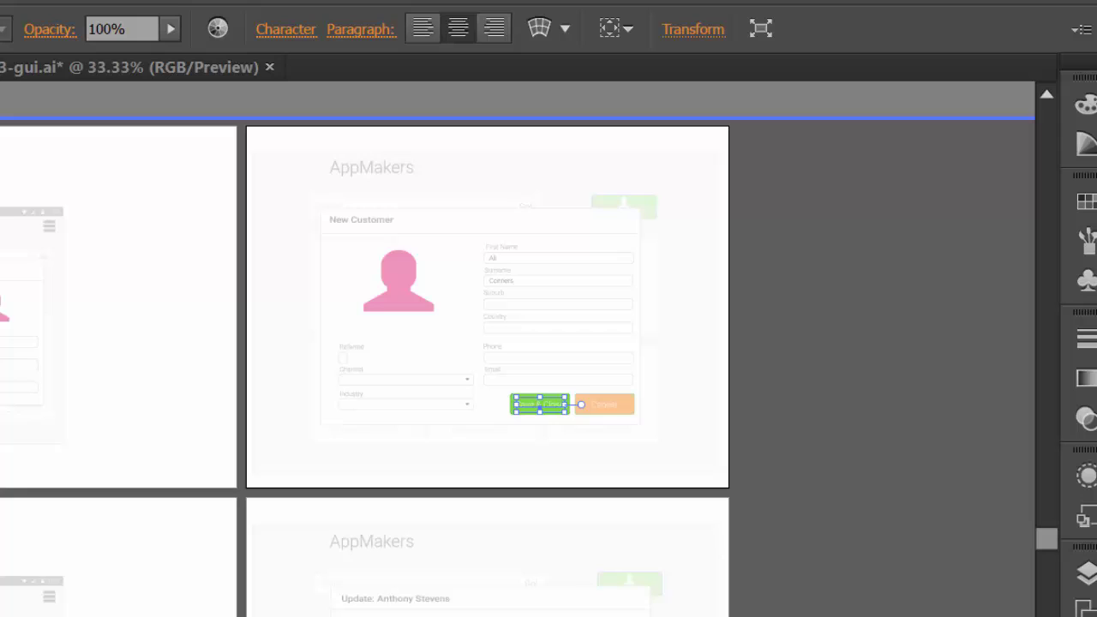
pyautogui.hotkey('ctrl', '+')
pyautogui.hotkey('ctrl', '+')
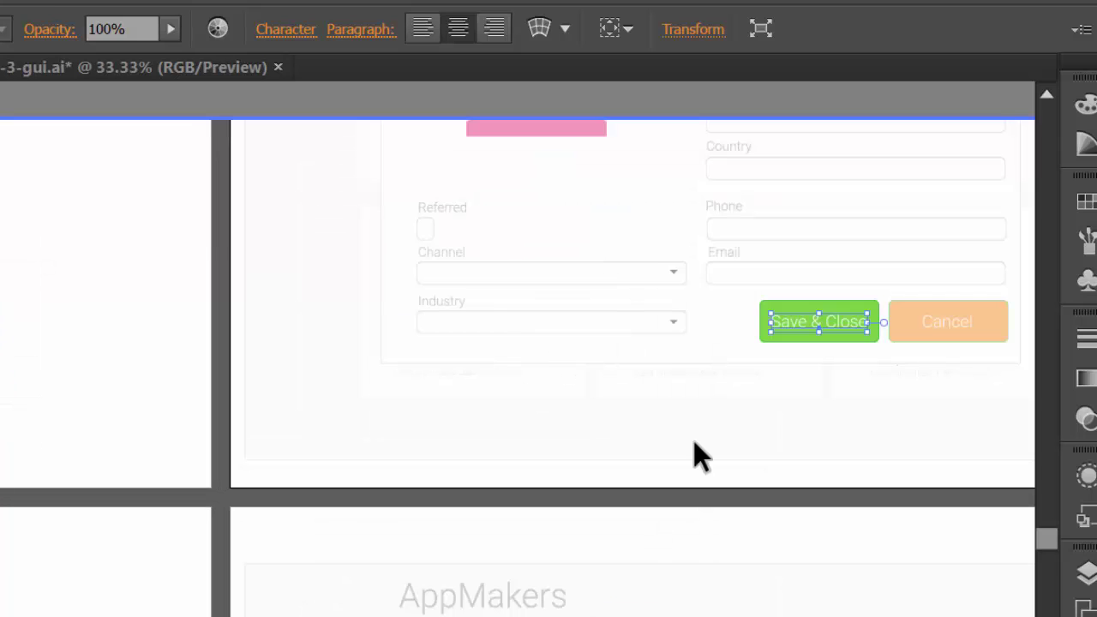
pyautogui.doubleClick(801, 324)
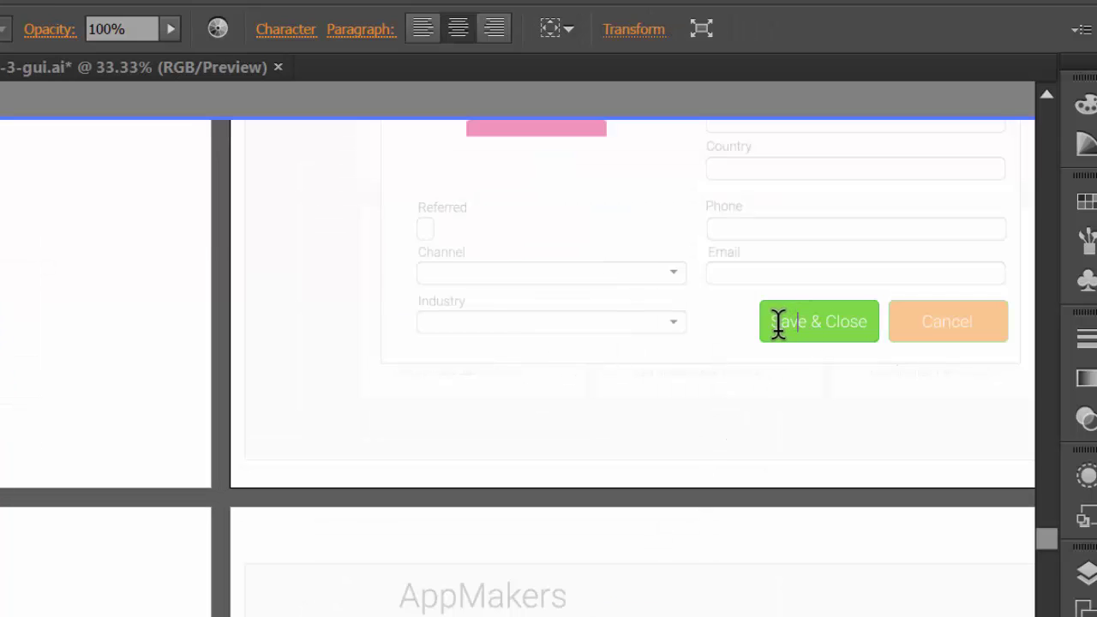
pyautogui.moveTo(868, 324); pyautogui.dragTo(825, 326)
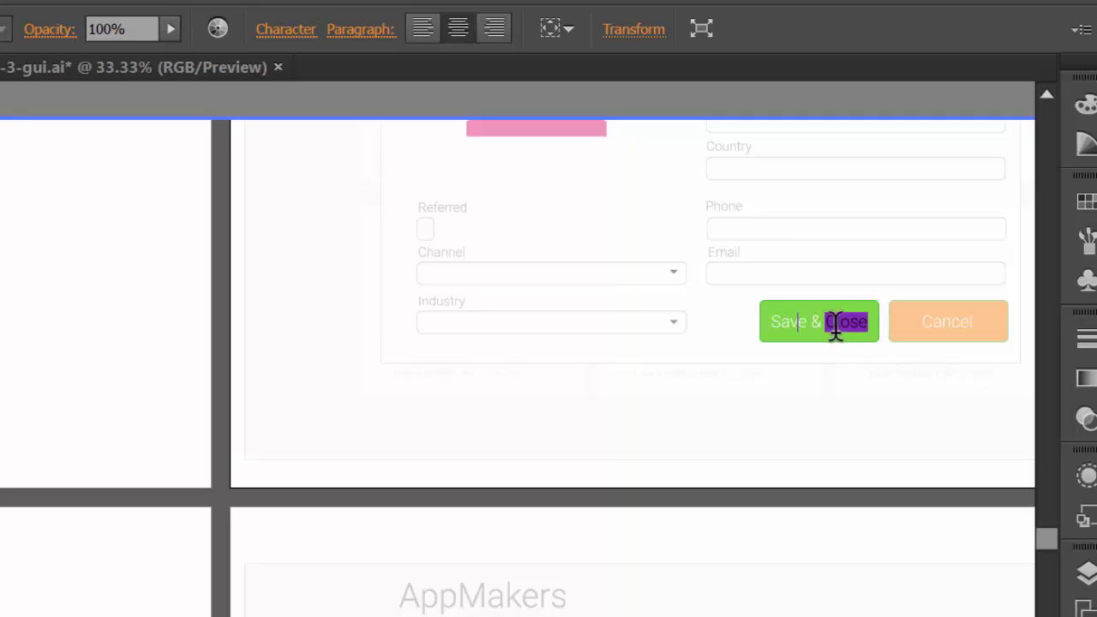
pyautogui.press('BackSpace')
pyautogui.press('Escape')
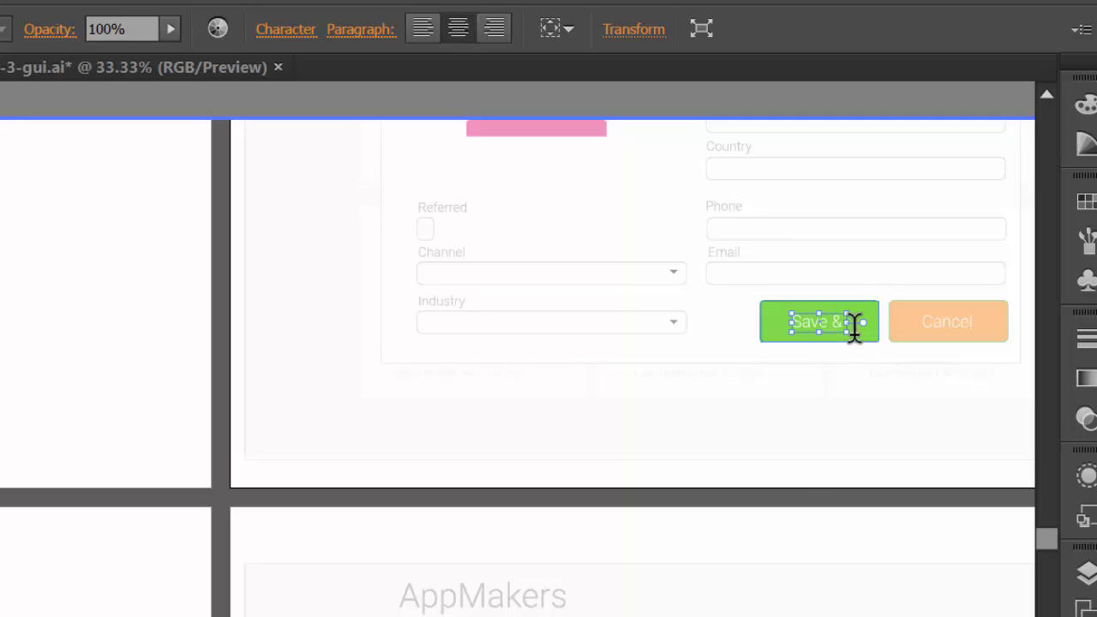
# - Drag the check-mark icon over the green button, then select its 'Save &' text
pyautogui.doubleClick(815, 477)
pyautogui.click(260, 485)
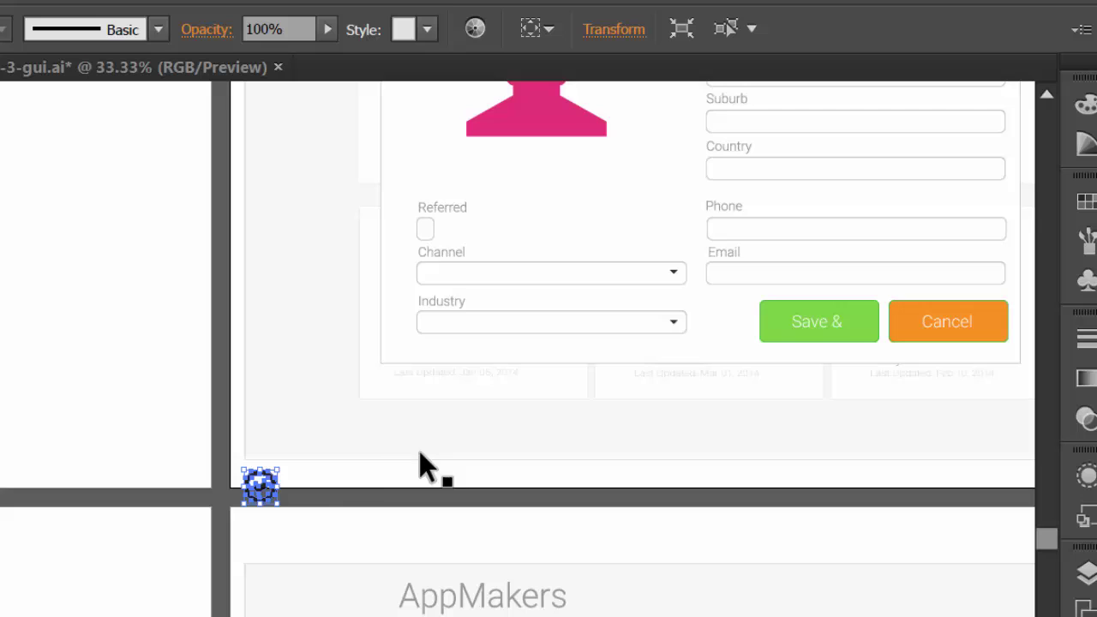
pyautogui.moveTo(259, 485); pyautogui.dragTo(336, 477)
pyautogui.moveTo(553, 429); pyautogui.dragTo(857, 323)
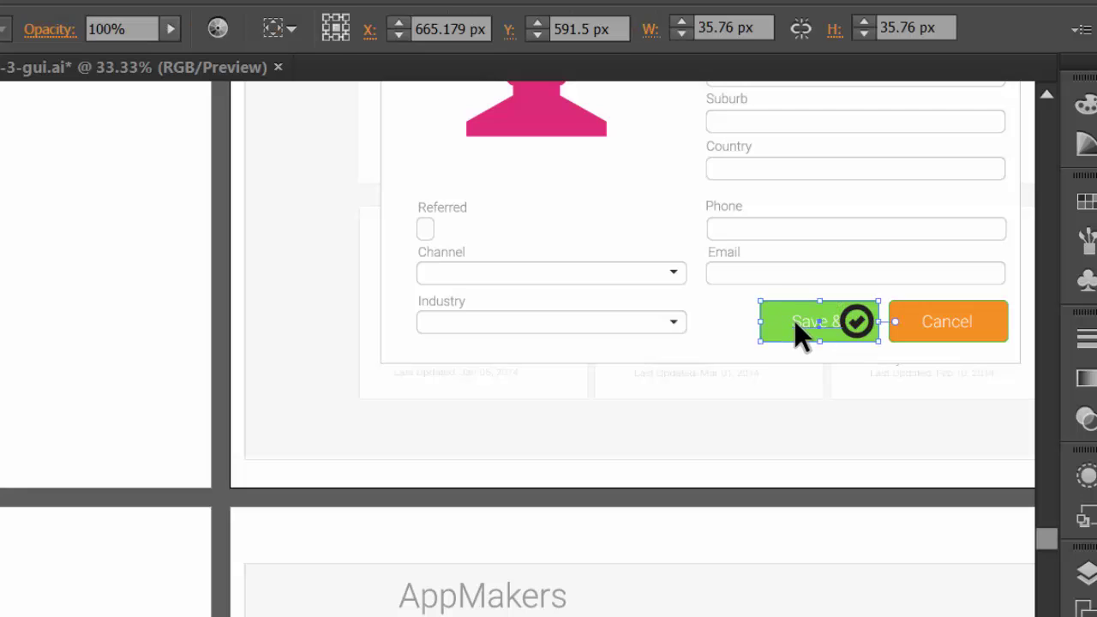
pyautogui.click(805, 324)
pyautogui.doubleClick(807, 320)
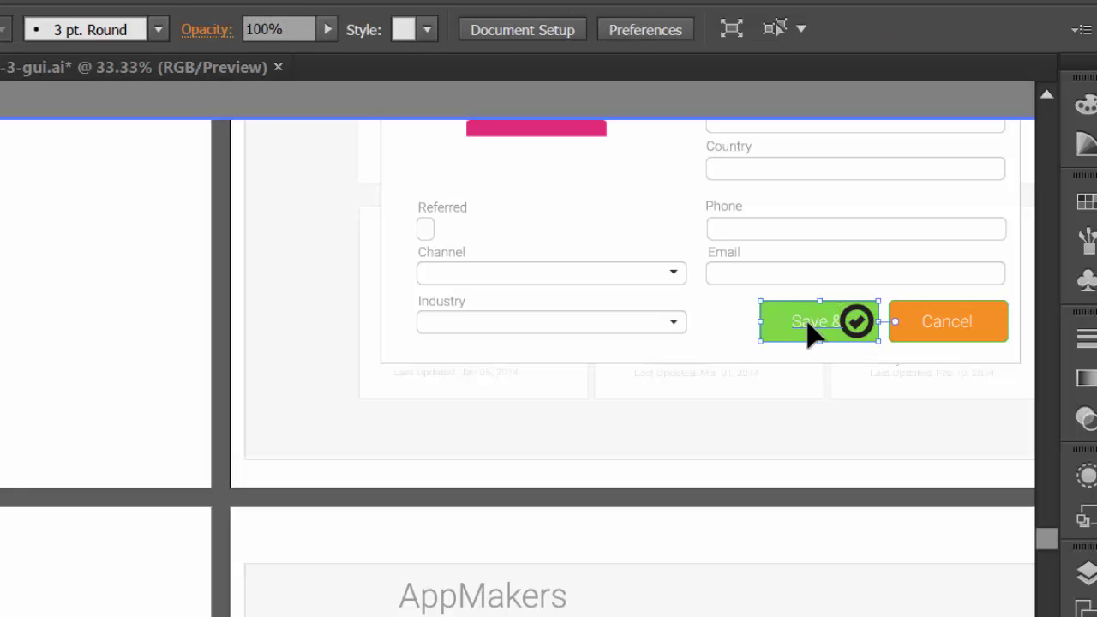
pyautogui.click(798, 321)
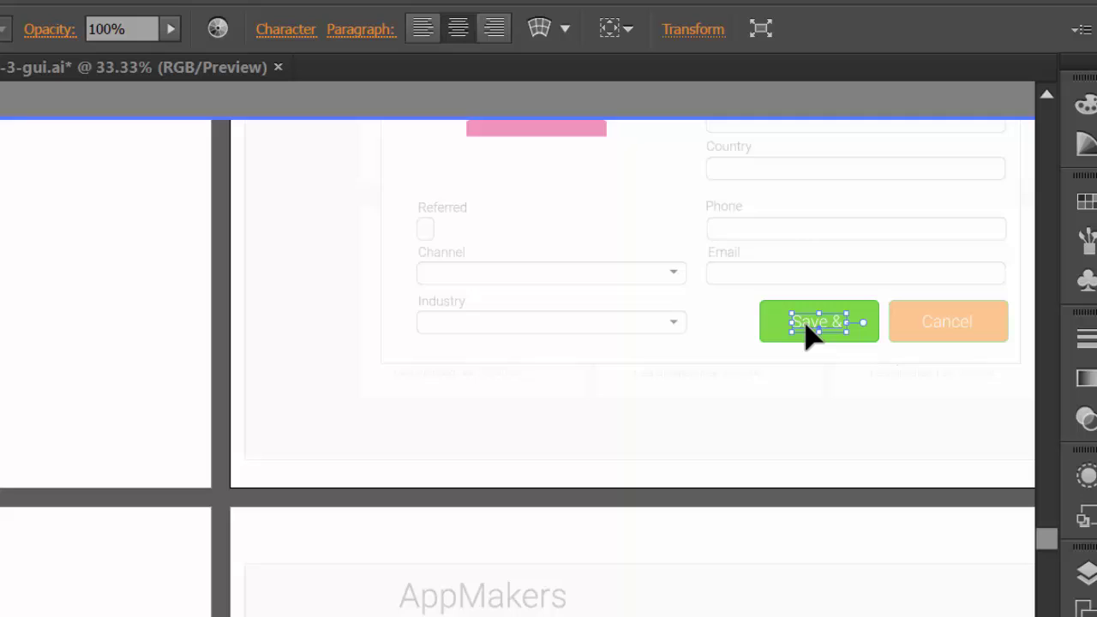
# - Delete the 'Save &' text and centre the check-mark icon on the green button
pyautogui.press('Delete')
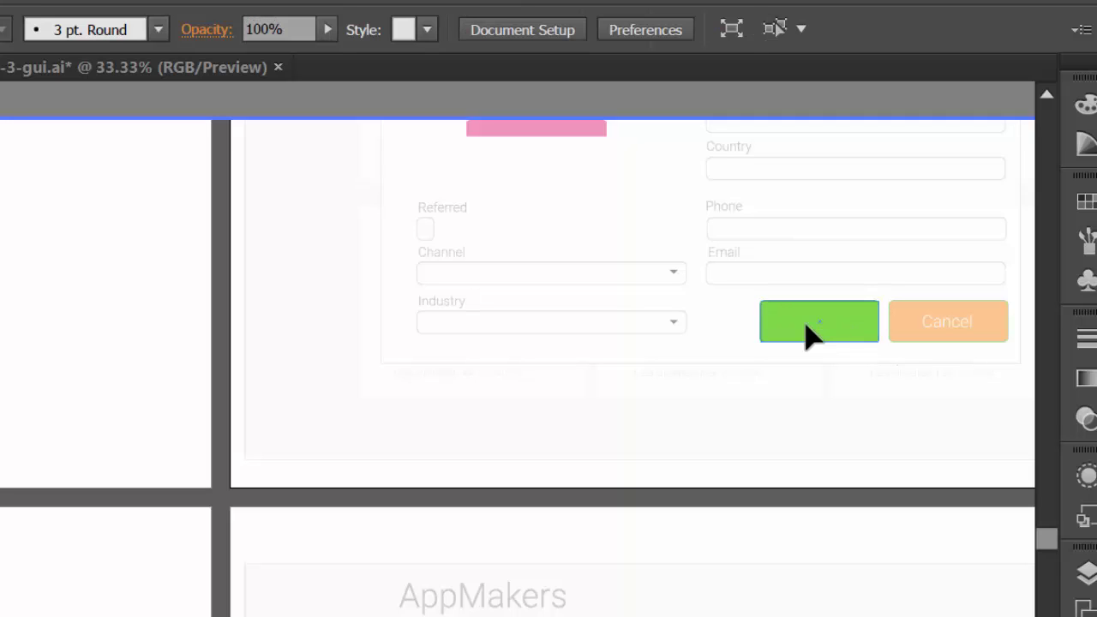
pyautogui.doubleClick(789, 429)
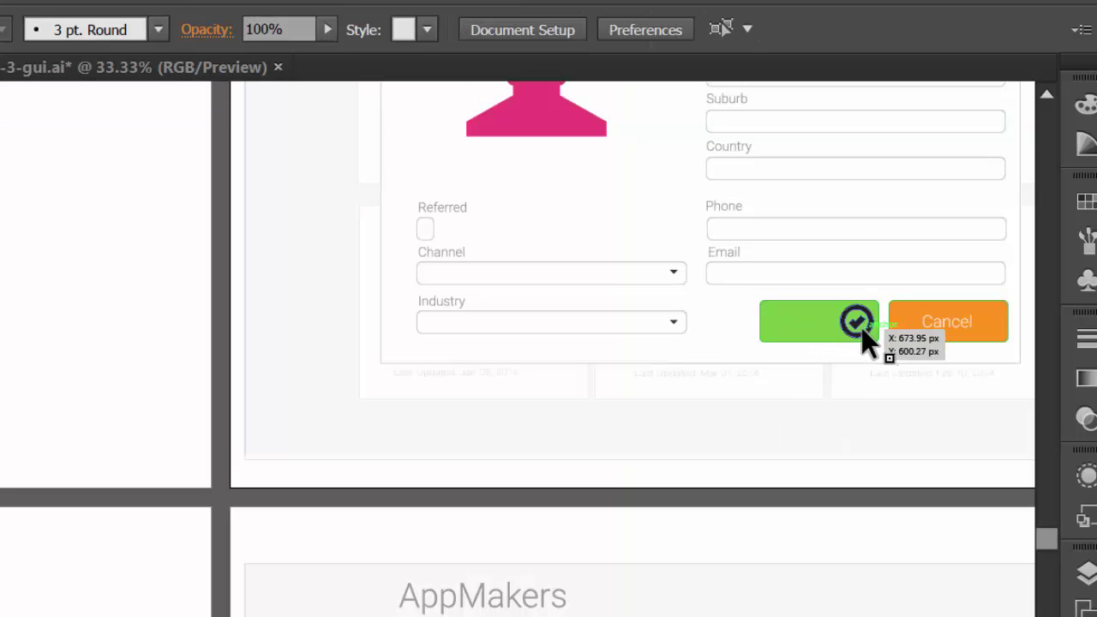
pyautogui.moveTo(862, 330); pyautogui.dragTo(830, 334)
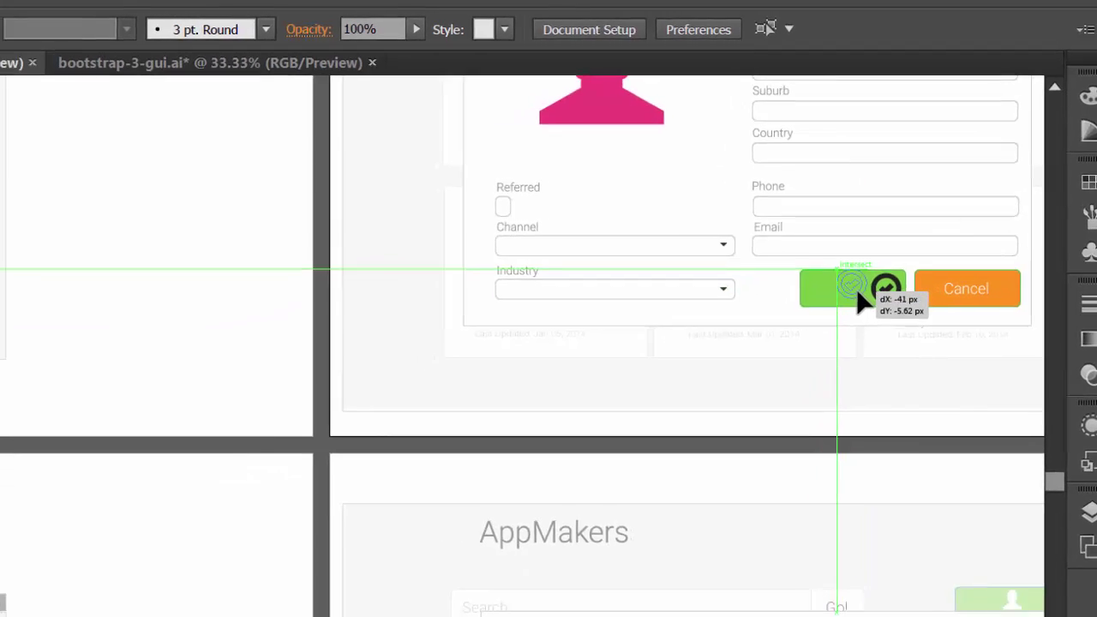
pyautogui.moveTo(859, 291); pyautogui.dragTo(860, 305)
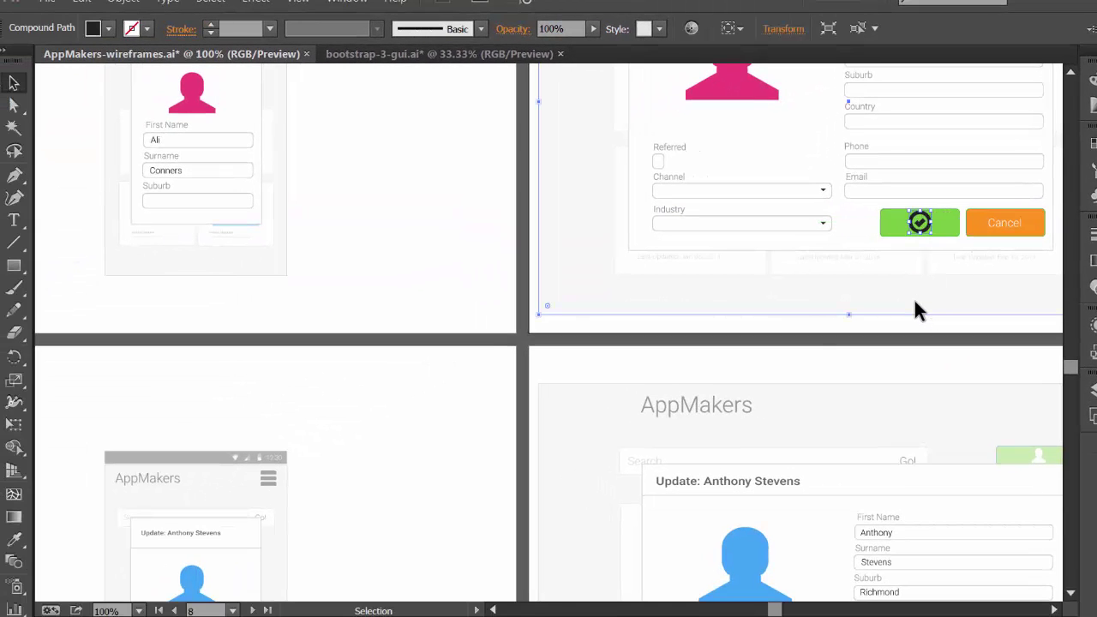
# - Recolour the check-mark icon with the White fill swatch
pyautogui.click(914, 302)
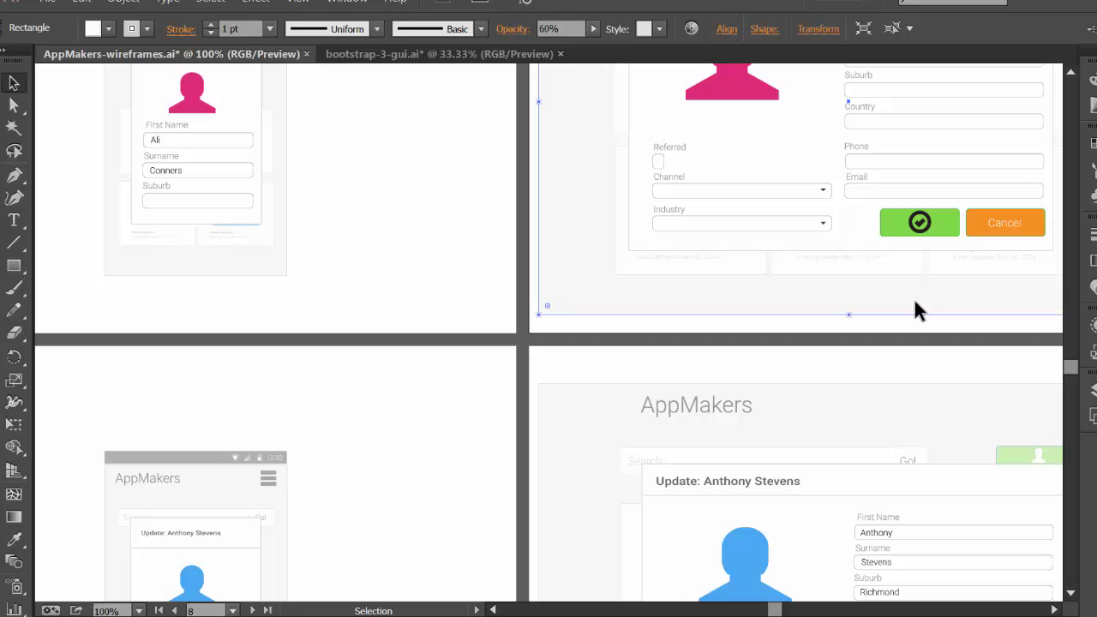
pyautogui.click(920, 228)
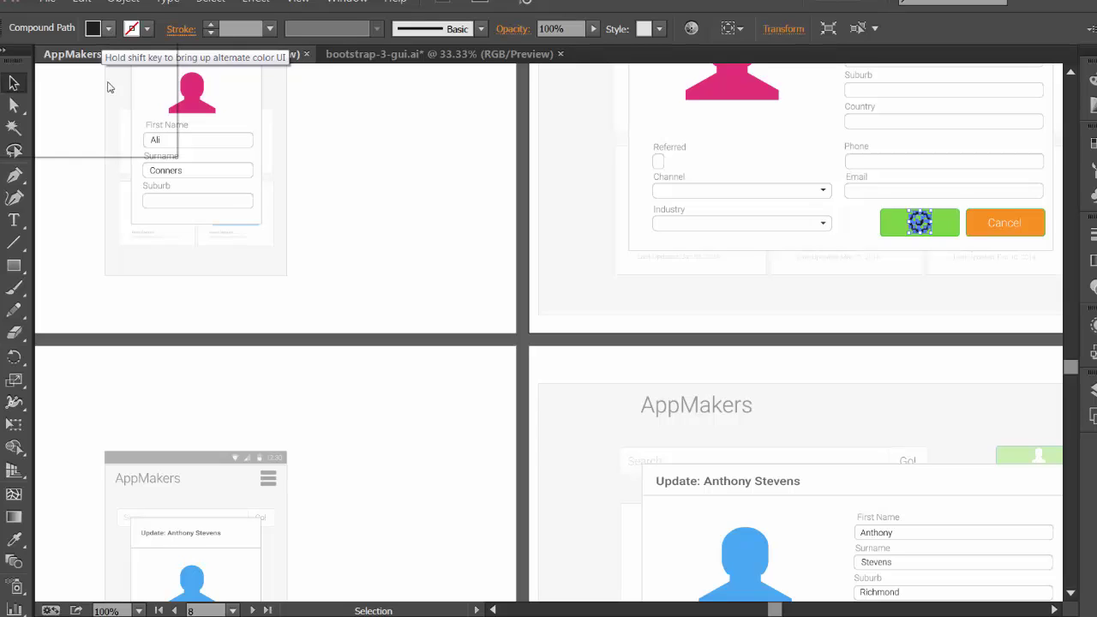
pyautogui.click(110, 30)
pyautogui.click(17, 103)
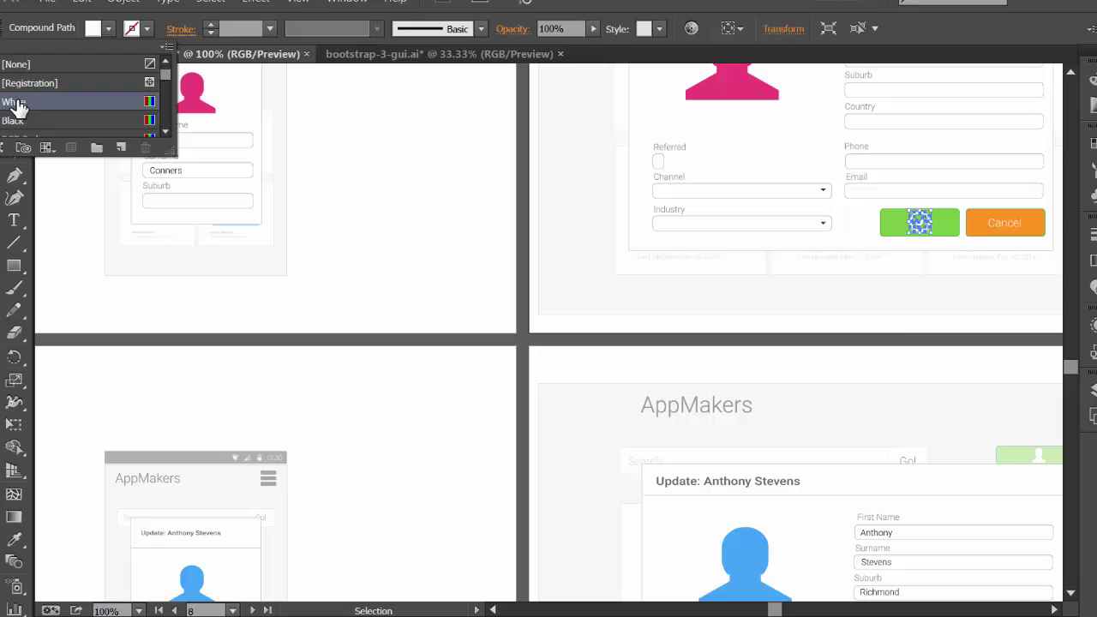
pyautogui.press('Escape')
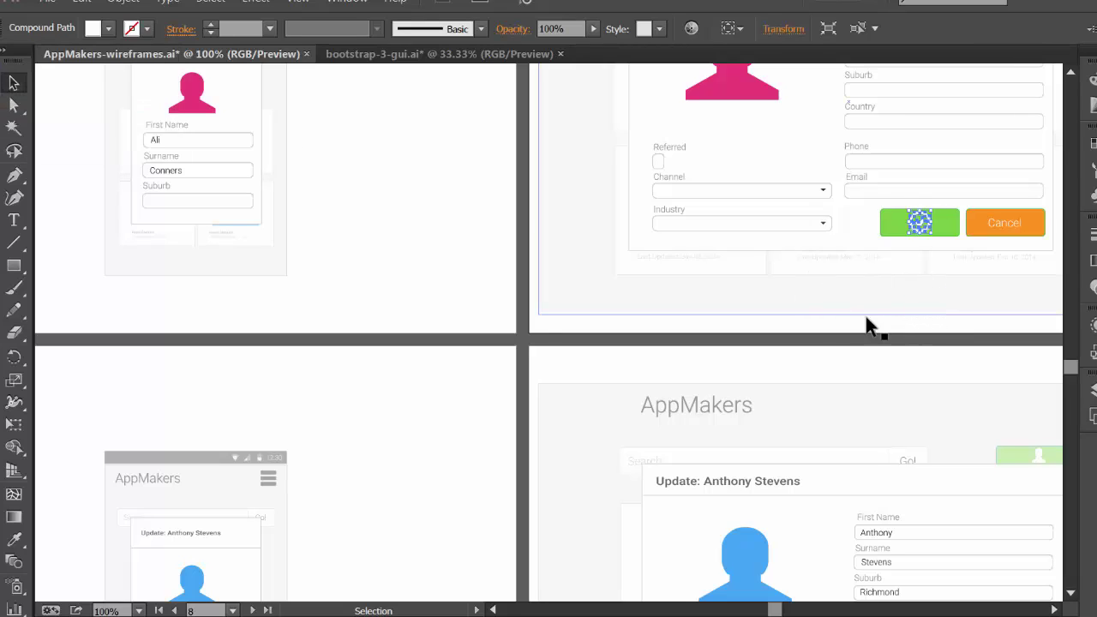
pyautogui.click(901, 326)
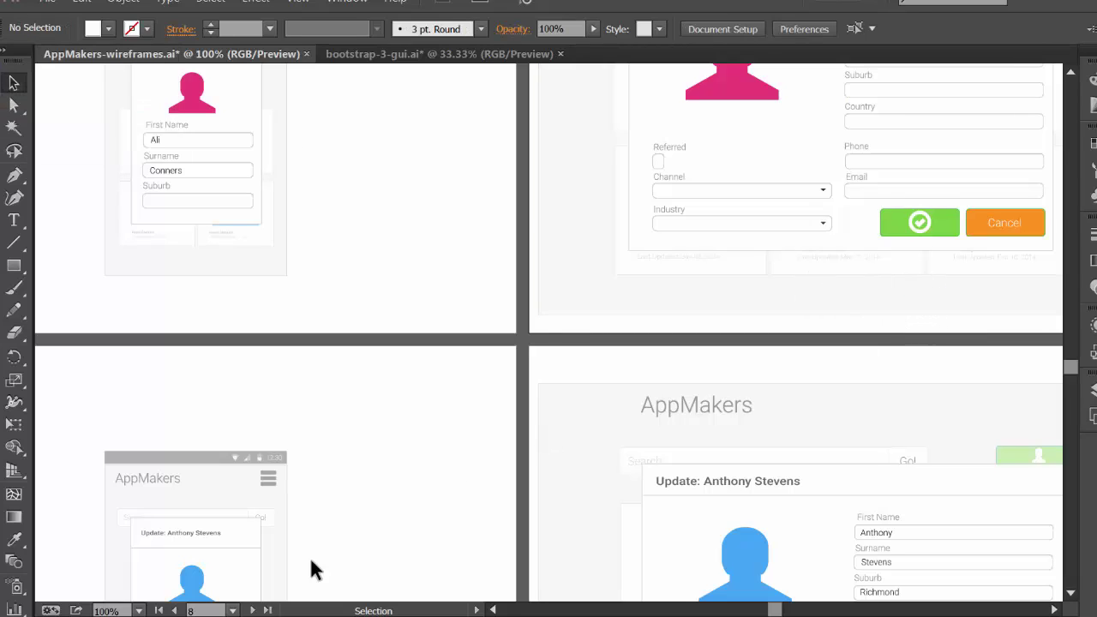
# - Zoom the wireframe to 66.67% and frame the finished New Customer artboard
pyautogui.click(232, 610)
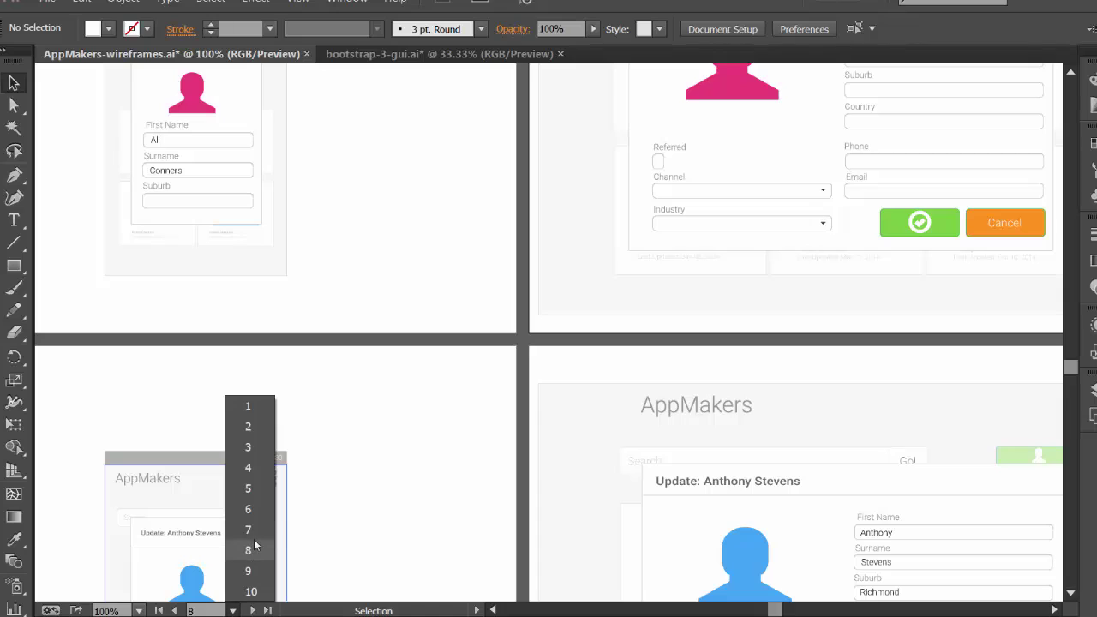
pyautogui.press('Escape')
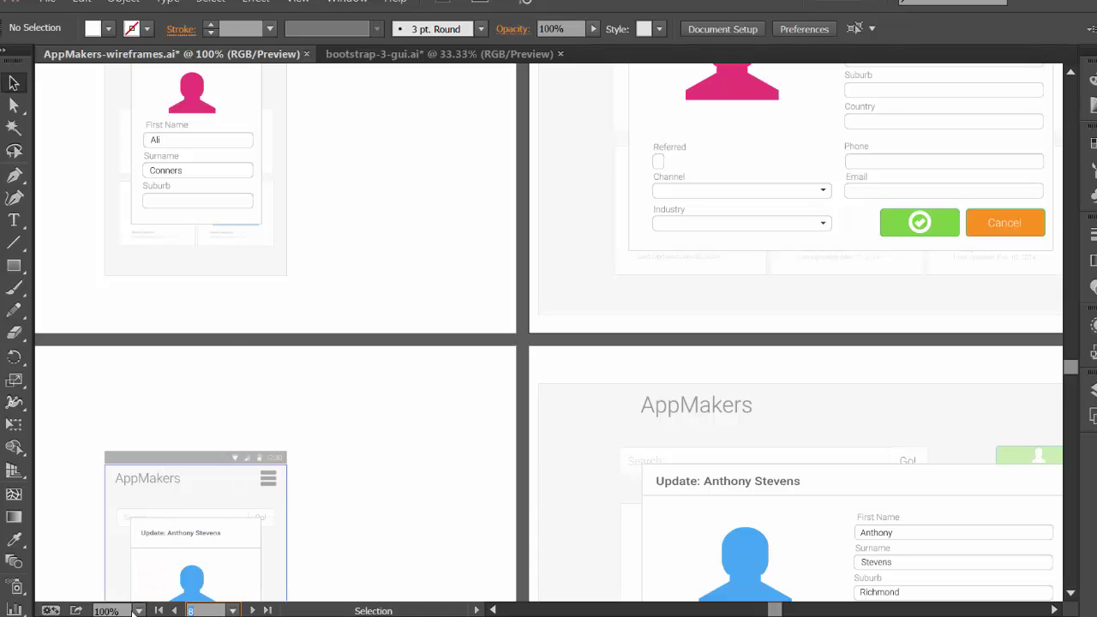
pyautogui.click(136, 611)
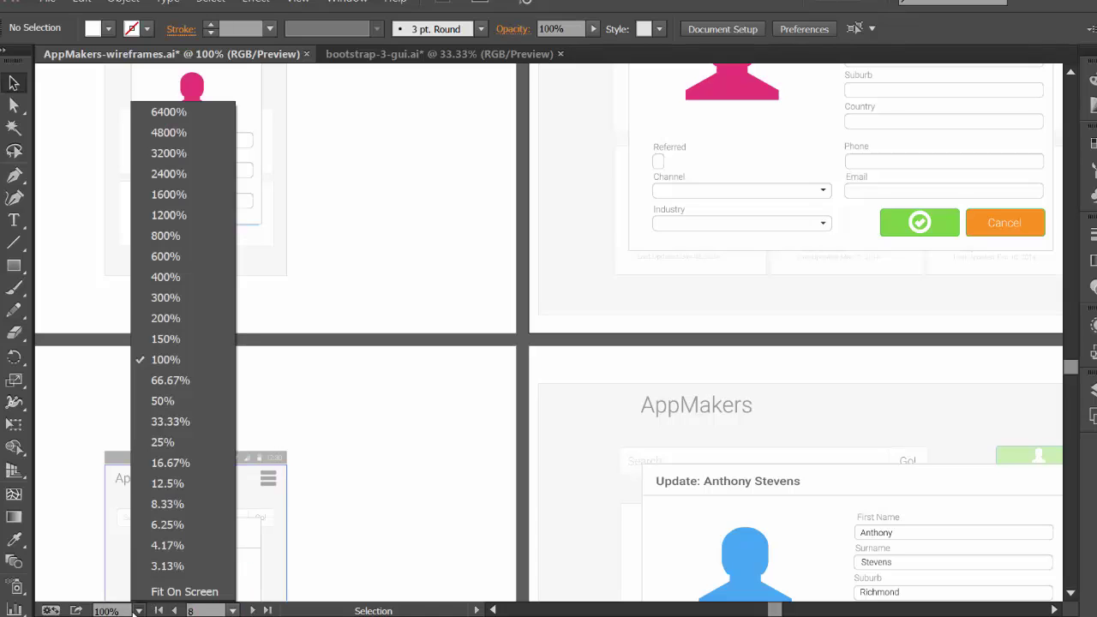
pyautogui.click(181, 381)
pyautogui.scroll(2, 388, 484)
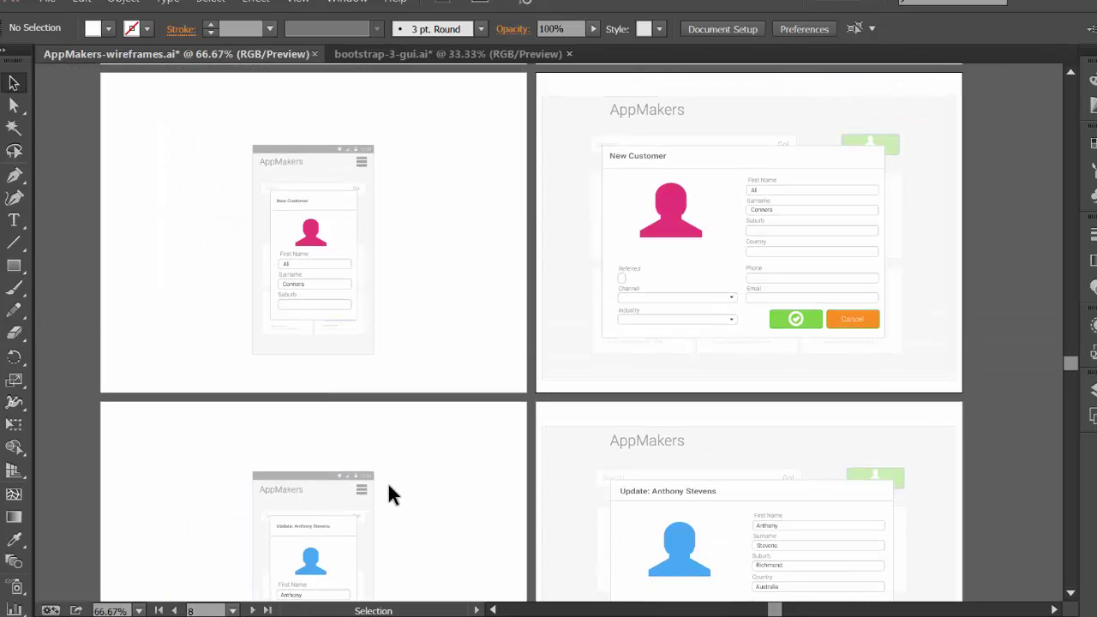
pyautogui.scroll(2, 388, 485)
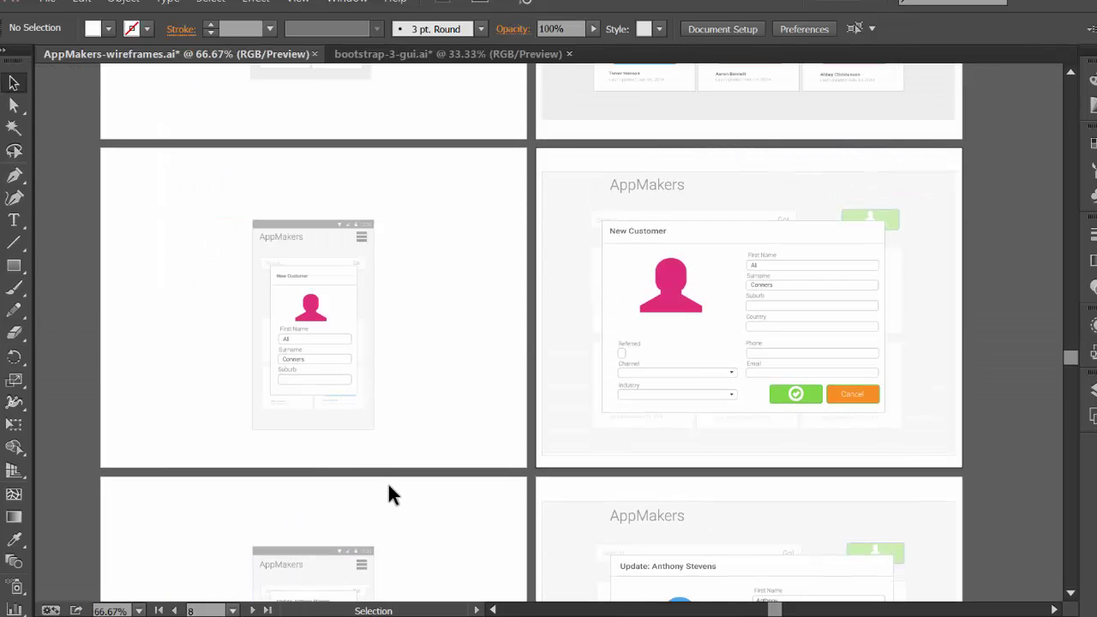